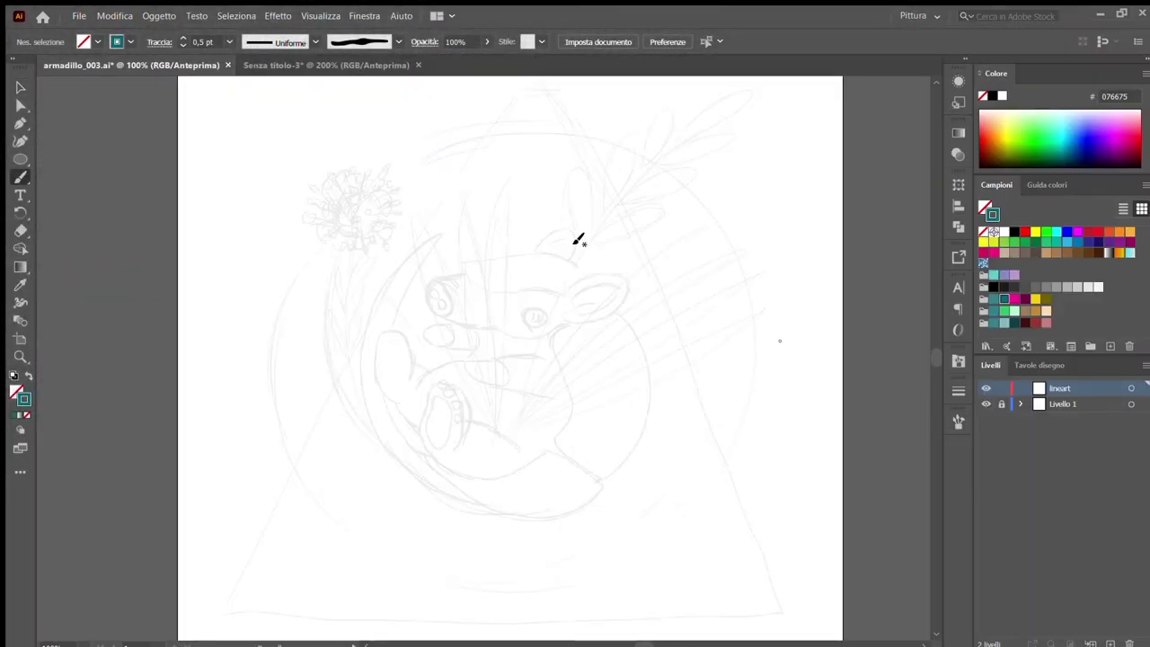
# Ink the armadillo's outline, finger loop, hand and tail stroke in teal over the sketch.
pyautogui.moveTo(564, 295); pyautogui.dragTo(567, 315)
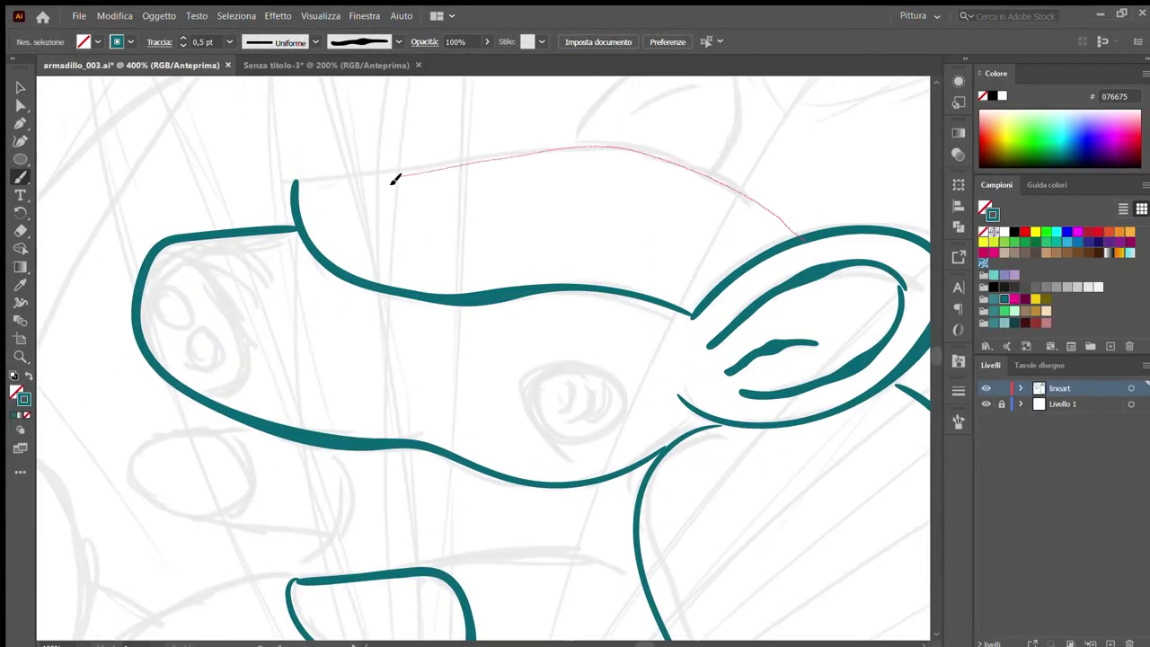
pyautogui.moveTo(386, 235); pyautogui.dragTo(389, 239)
pyautogui.moveTo(310, 315); pyautogui.dragTo(472, 331)
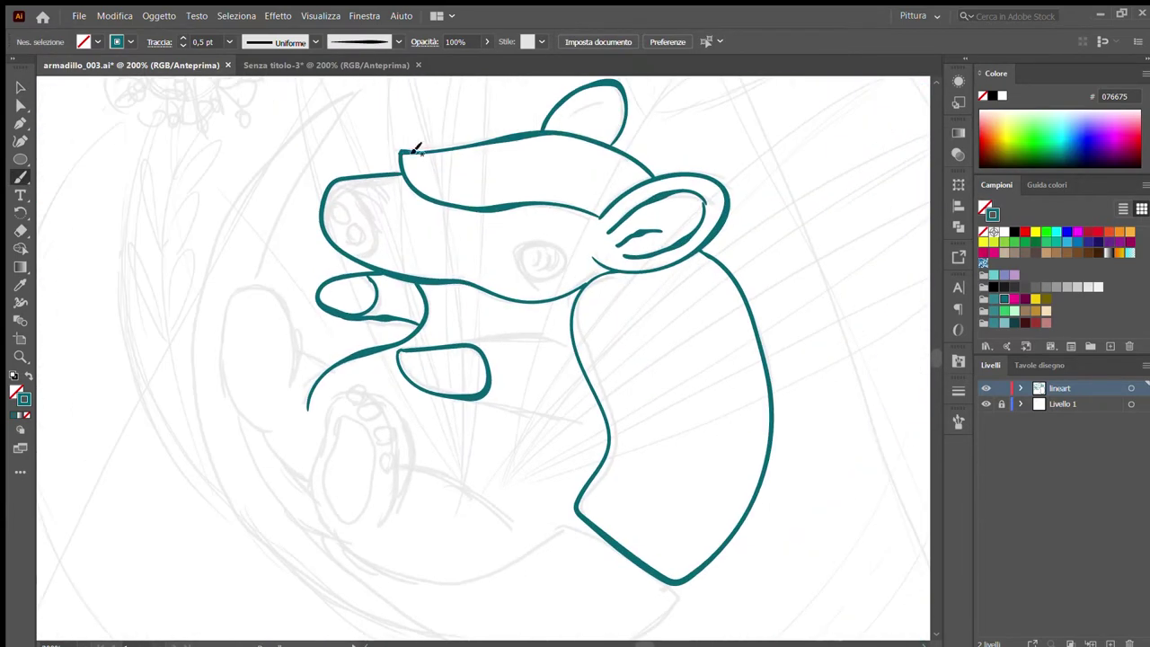
pyautogui.moveTo(351, 274)
pyautogui.mouseDown()
pyautogui.moveTo(333, 321)
pyautogui.moveTo(368, 382)
pyautogui.mouseUp()
# Ink the foot, belly and tail lines, then duplicate the lineart layer and thicken the crescent edge.
pyautogui.moveTo(423, 267)
pyautogui.mouseDown()
pyautogui.moveTo(581, 457)
pyautogui.moveTo(708, 498)
pyautogui.mouseUp()
pyautogui.moveTo(521, 234); pyautogui.dragTo(672, 320)
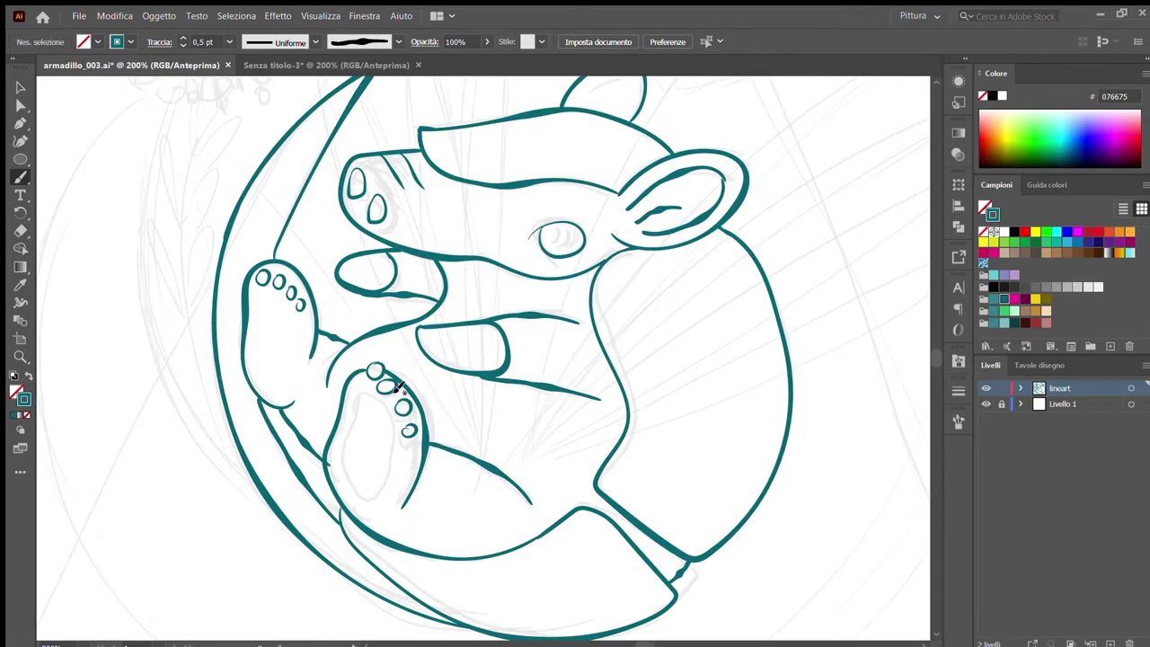
pyautogui.moveTo(1059, 388); pyautogui.dragTo(1109, 346)
pyautogui.moveTo(440, 188)
pyautogui.mouseDown()
pyautogui.moveTo(376, 306)
pyautogui.moveTo(431, 423)
pyautogui.mouseUp()
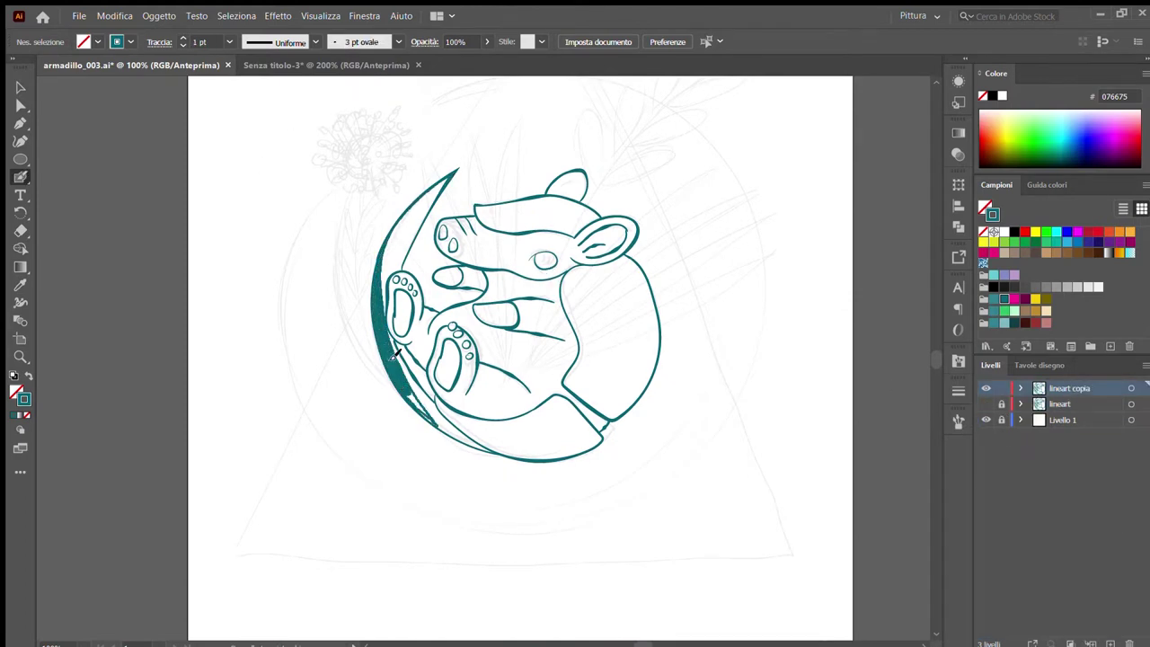
# Undo the thick crescent stroke, select then deselect the line art, and add a new top layer.
pyautogui.hotkey('ctrl', 'z')
pyautogui.press('v')
pyautogui.hotkey('ctrl', 'a')
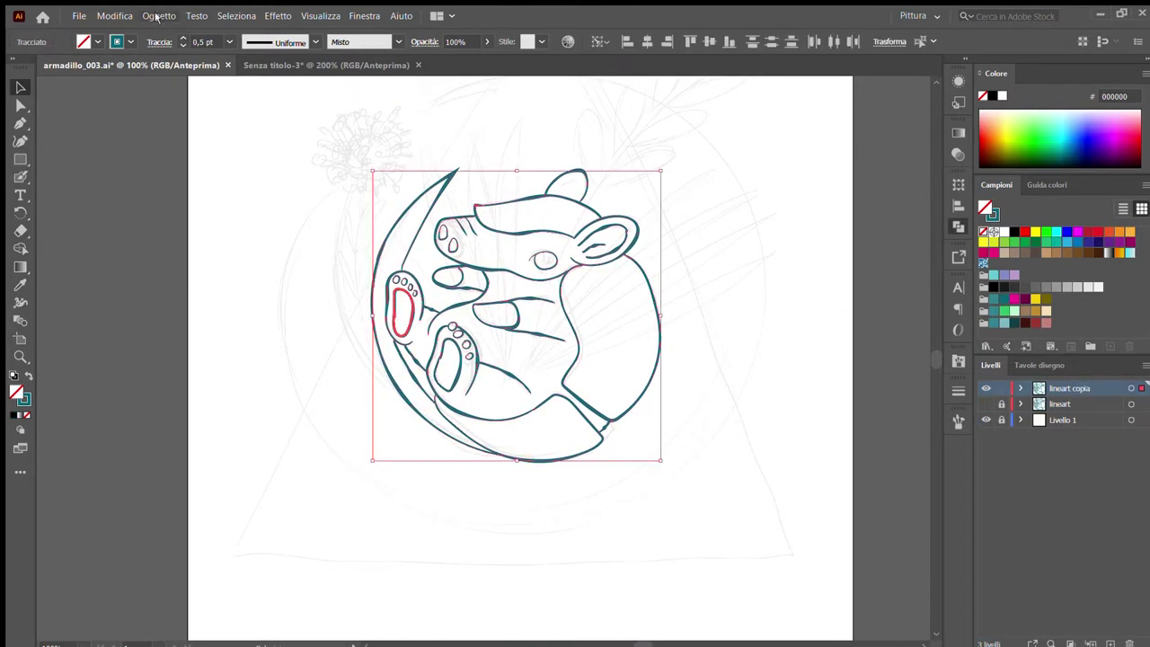
pyautogui.click(647, 264)
pyautogui.moveTo(261, 123); pyautogui.dragTo(548, 350)
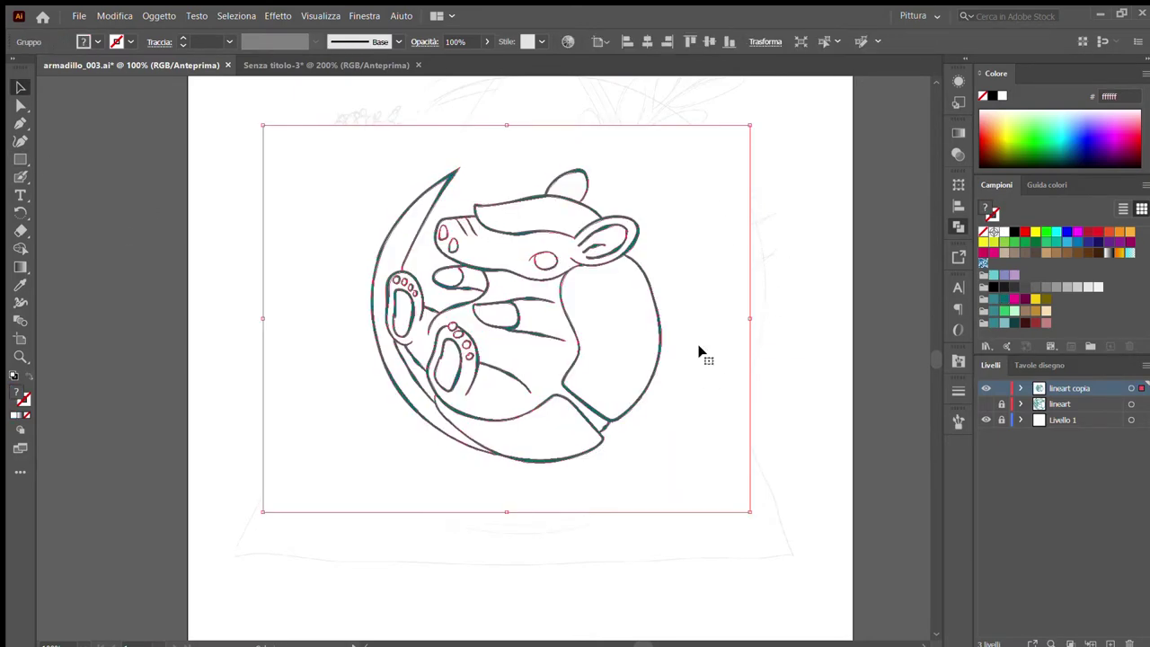
pyautogui.click(878, 209)
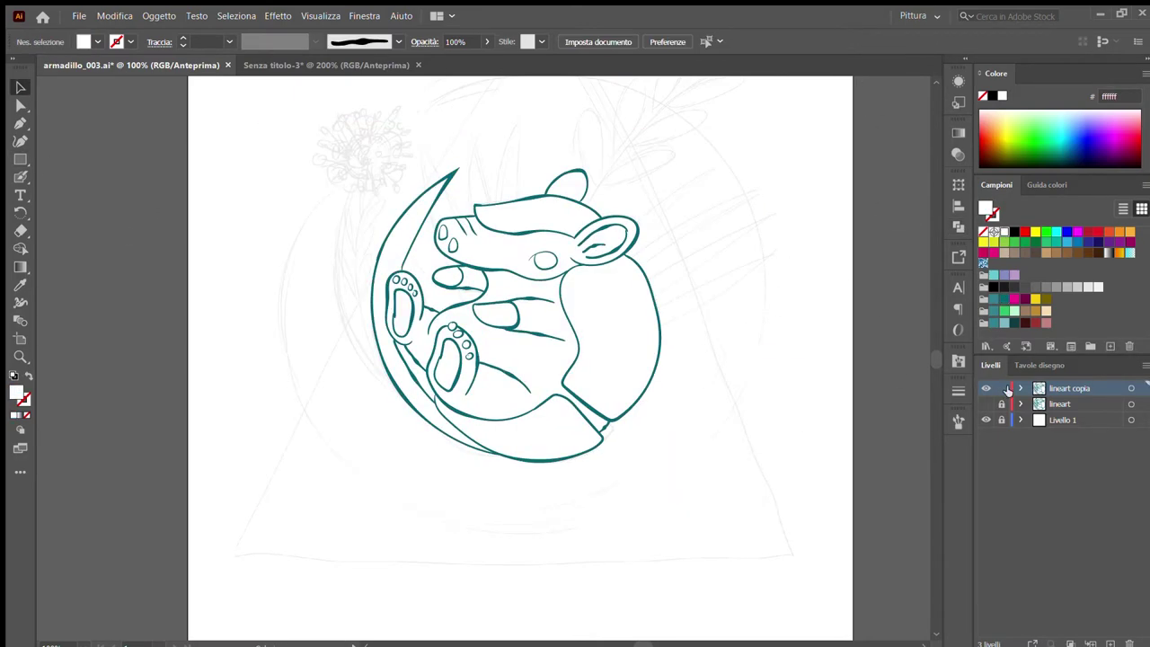
pyautogui.hotkey('ctrl', 'v')
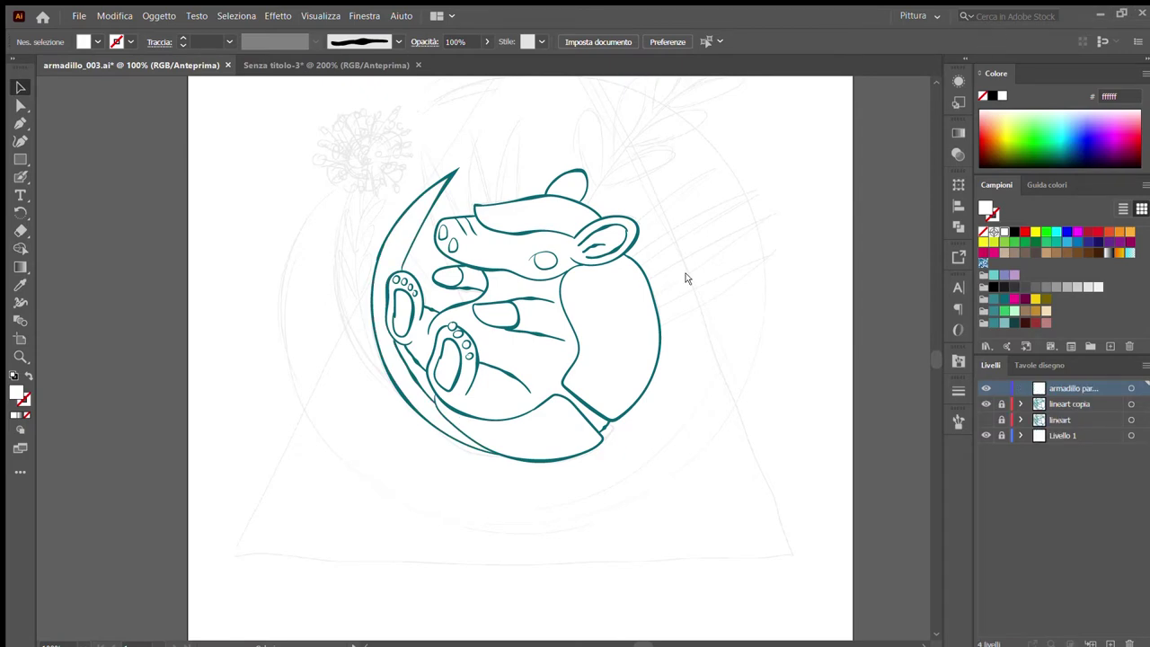
pyautogui.click(21, 176)
# Set the drawing colour to teal and try, then undo, a few trial loop and scale strokes.
pyautogui.scroll(3, 584, 310)
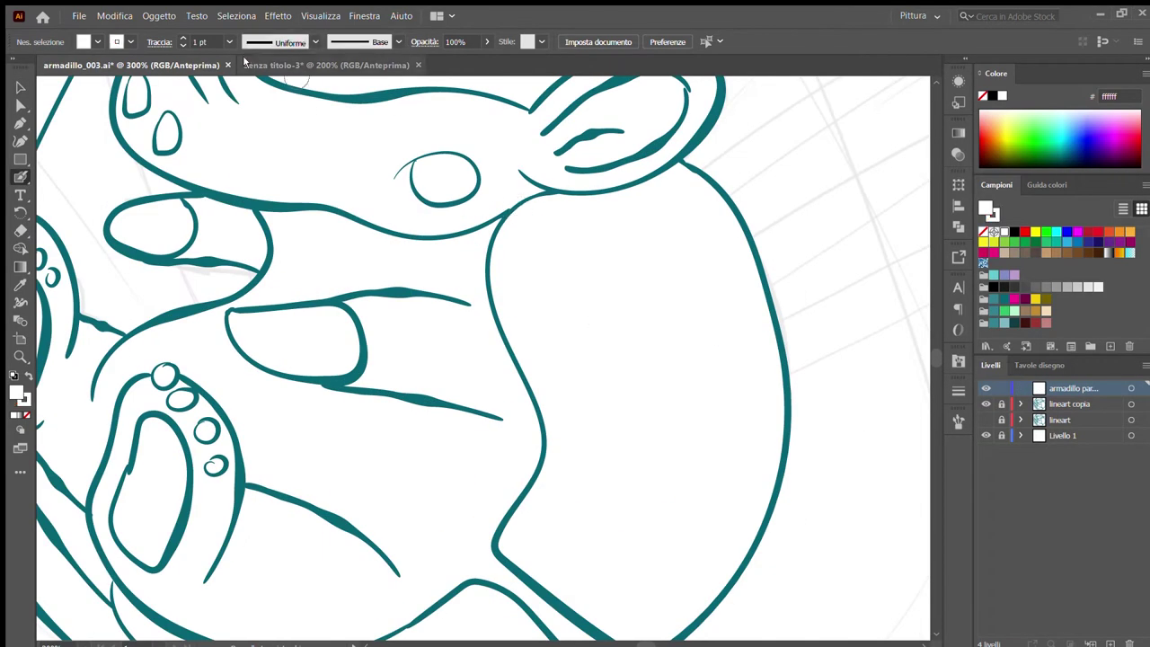
pyautogui.click(1003, 298)
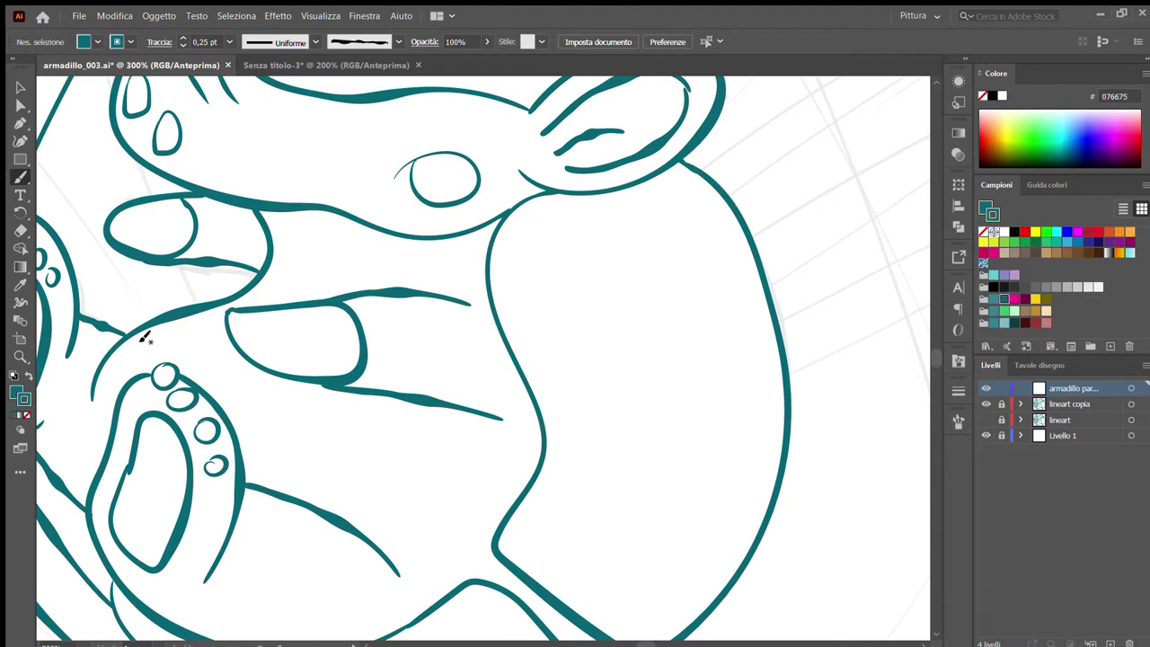
pyautogui.moveTo(534, 267); pyautogui.dragTo(506, 237)
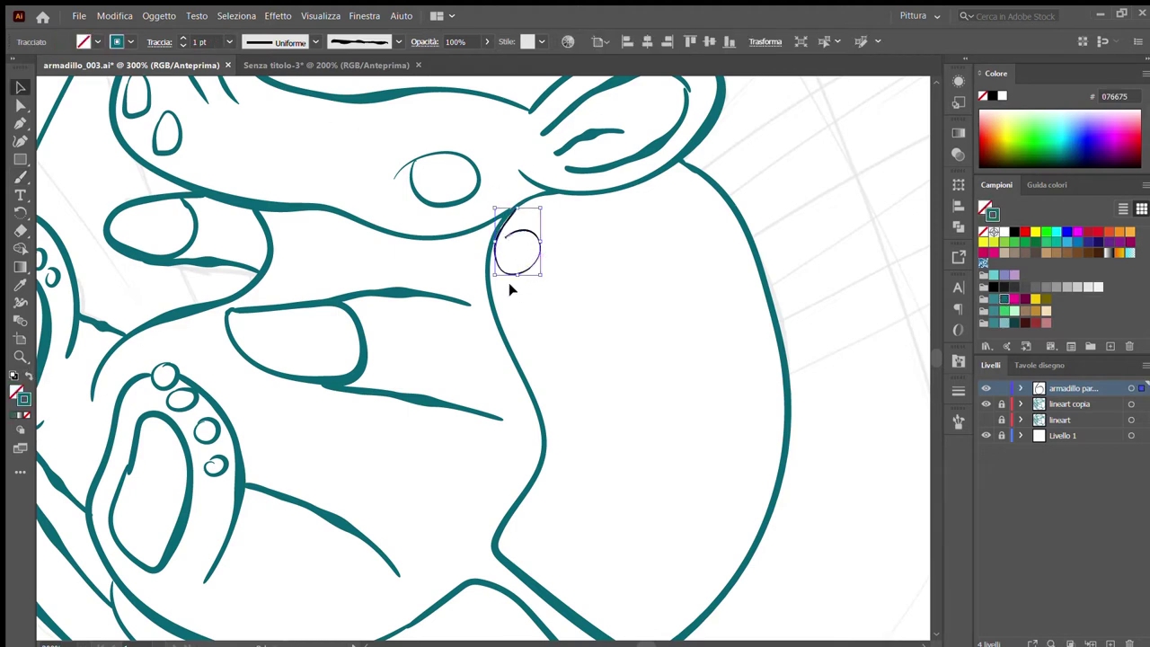
pyautogui.hotkey('ctrl', 'z')
pyautogui.press('v')
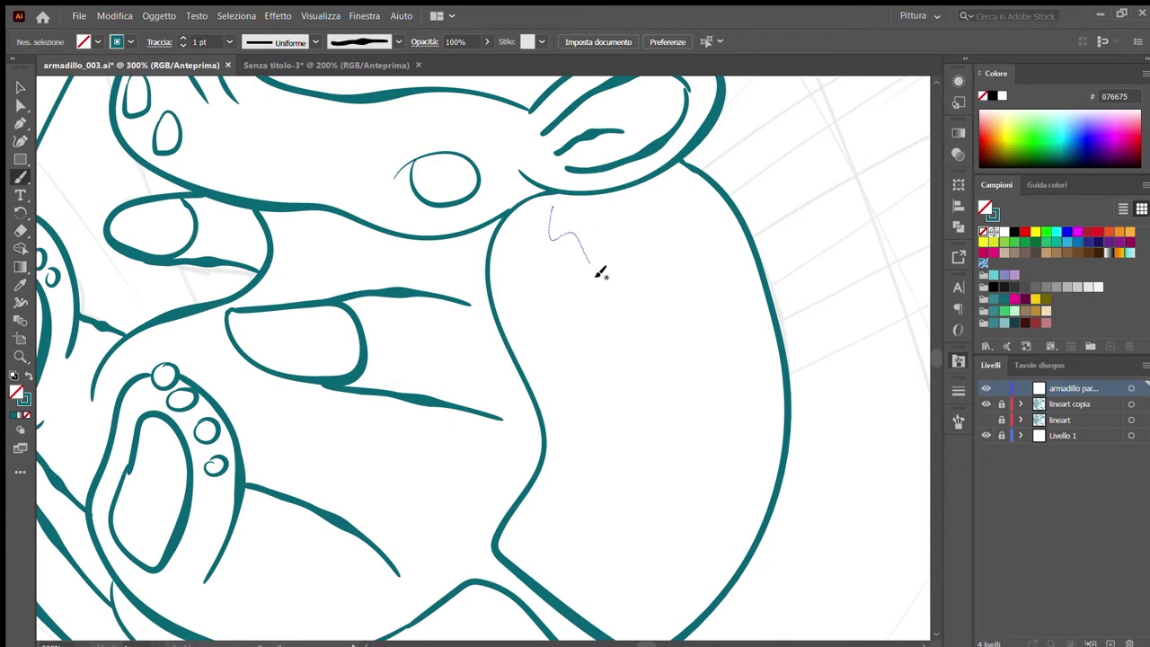
pyautogui.moveTo(566, 235); pyautogui.dragTo(568, 236)
pyautogui.moveTo(663, 190)
pyautogui.mouseDown()
pyautogui.moveTo(690, 199)
pyautogui.moveTo(630, 222)
pyautogui.mouseUp()
pyautogui.hotkey('ctrl', 'z')
pyautogui.hotkey('ctrl', 'z')
pyautogui.hotkey('ctrl', 'shift', 'z')
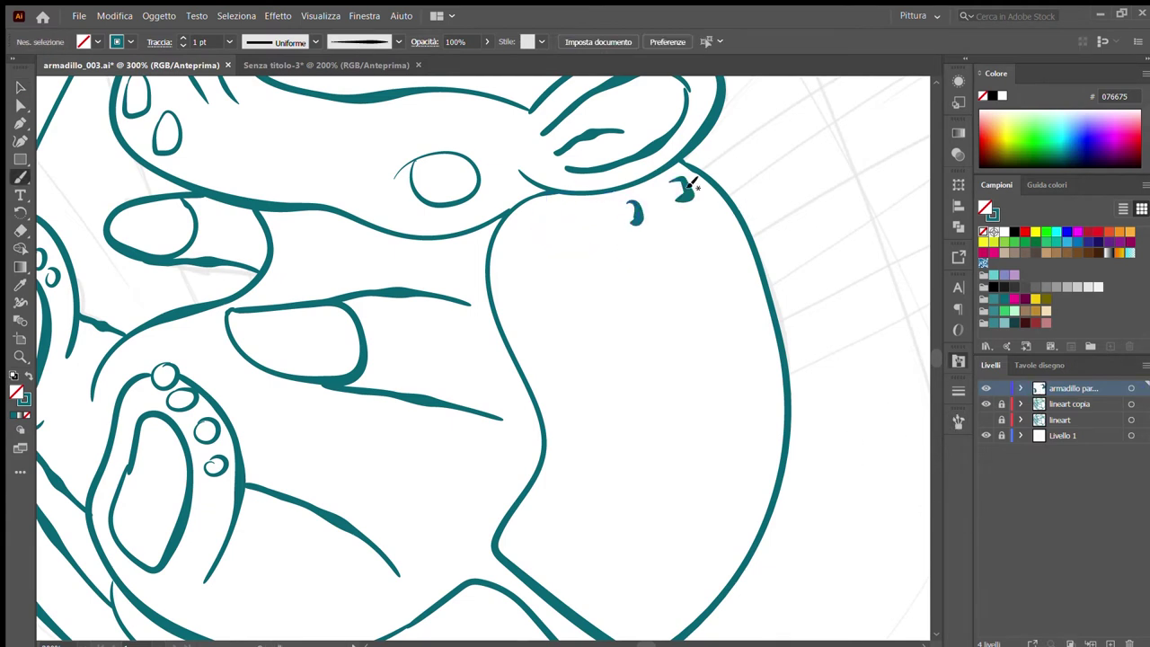
# Paint scale marks across the upper shell and its edge, plus the long band-dividing curve.
pyautogui.moveTo(530, 232); pyautogui.dragTo(537, 248)
pyautogui.moveTo(660, 240)
pyautogui.mouseDown()
pyautogui.moveTo(667, 259)
pyautogui.moveTo(731, 270)
pyautogui.mouseUp()
pyautogui.moveTo(552, 256)
pyautogui.mouseDown()
pyautogui.moveTo(565, 301)
pyautogui.moveTo(530, 327)
pyautogui.mouseUp()
pyautogui.moveTo(660, 314)
pyautogui.mouseDown()
pyautogui.moveTo(664, 343)
pyautogui.moveTo(699, 334)
pyautogui.mouseUp()
pyautogui.moveTo(722, 318); pyautogui.dragTo(727, 346)
pyautogui.moveTo(755, 333); pyautogui.dragTo(762, 352)
pyautogui.moveTo(542, 386); pyautogui.dragTo(768, 364)
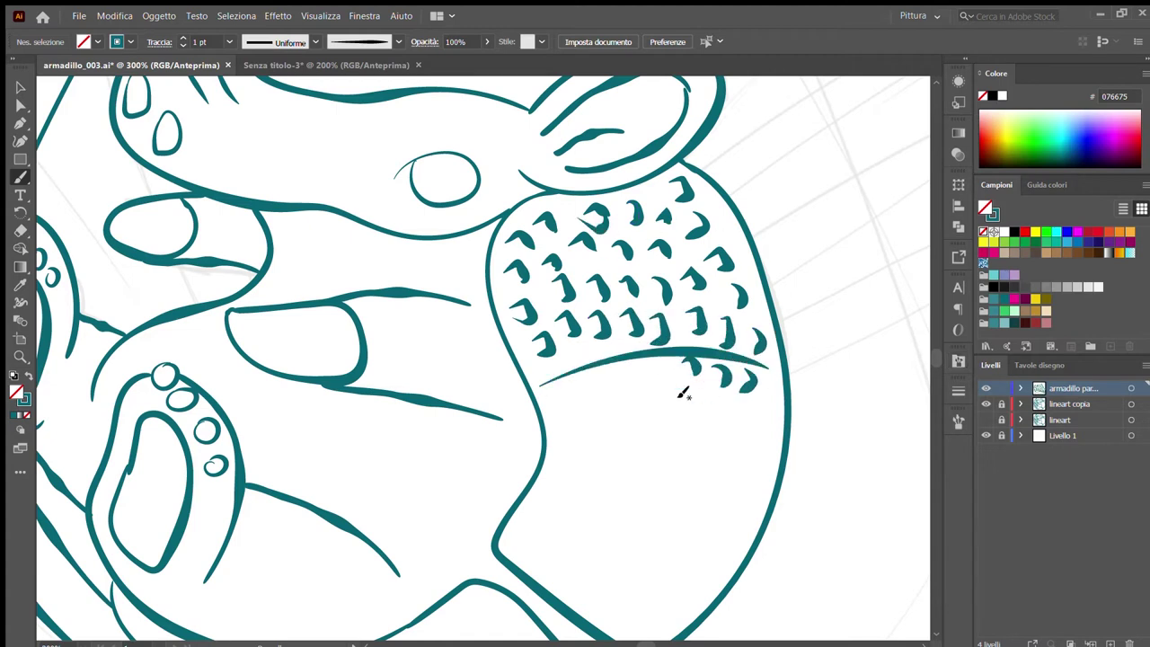
# Add rows of scale marks below the band curve and draw the lower band curve.
pyautogui.moveTo(697, 369); pyautogui.dragTo(701, 388)
pyautogui.moveTo(666, 368)
pyautogui.mouseDown()
pyautogui.moveTo(669, 386)
pyautogui.moveTo(609, 395)
pyautogui.mouseUp()
pyautogui.moveTo(575, 382); pyautogui.dragTo(582, 400)
pyautogui.moveTo(754, 415); pyautogui.dragTo(763, 446)
pyautogui.moveTo(713, 419)
pyautogui.mouseDown()
pyautogui.moveTo(718, 444)
pyautogui.moveTo(688, 443)
pyautogui.mouseUp()
pyautogui.moveTo(552, 465); pyautogui.dragTo(732, 557)
# Add a row of six scale marks above the lower band curve.
pyautogui.moveTo(620, 456); pyautogui.dragTo(627, 474)
pyautogui.moveTo(639, 458); pyautogui.dragTo(646, 478)
pyautogui.moveTo(661, 462); pyautogui.dragTo(666, 482)
pyautogui.moveTo(687, 465); pyautogui.dragTo(696, 499)
pyautogui.moveTo(719, 474); pyautogui.dragTo(726, 499)
pyautogui.moveTo(746, 481); pyautogui.dragTo(753, 513)
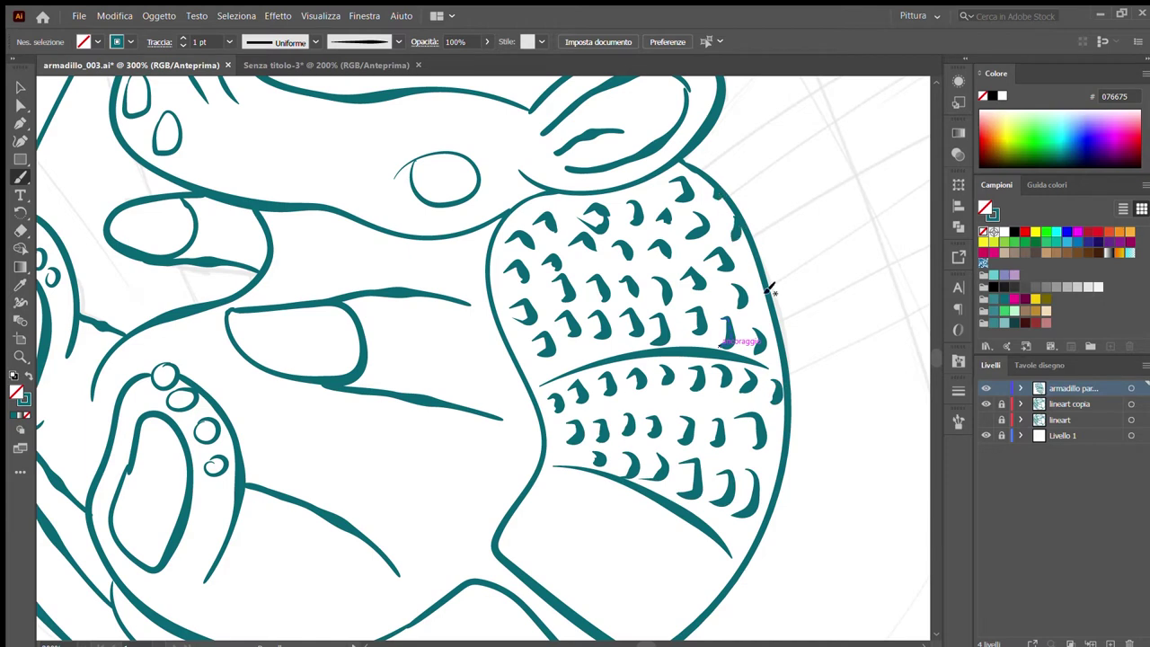
# Fill the lower shell bands with more teal scale marks.
pyautogui.scroll(-5, 728, 256)
pyautogui.moveTo(674, 339); pyautogui.dragTo(679, 359)
pyautogui.moveTo(732, 376); pyautogui.dragTo(741, 401)
pyautogui.moveTo(678, 376); pyautogui.dragTo(684, 404)
pyautogui.moveTo(562, 361); pyautogui.dragTo(571, 388)
pyautogui.moveTo(660, 429); pyautogui.dragTo(675, 455)
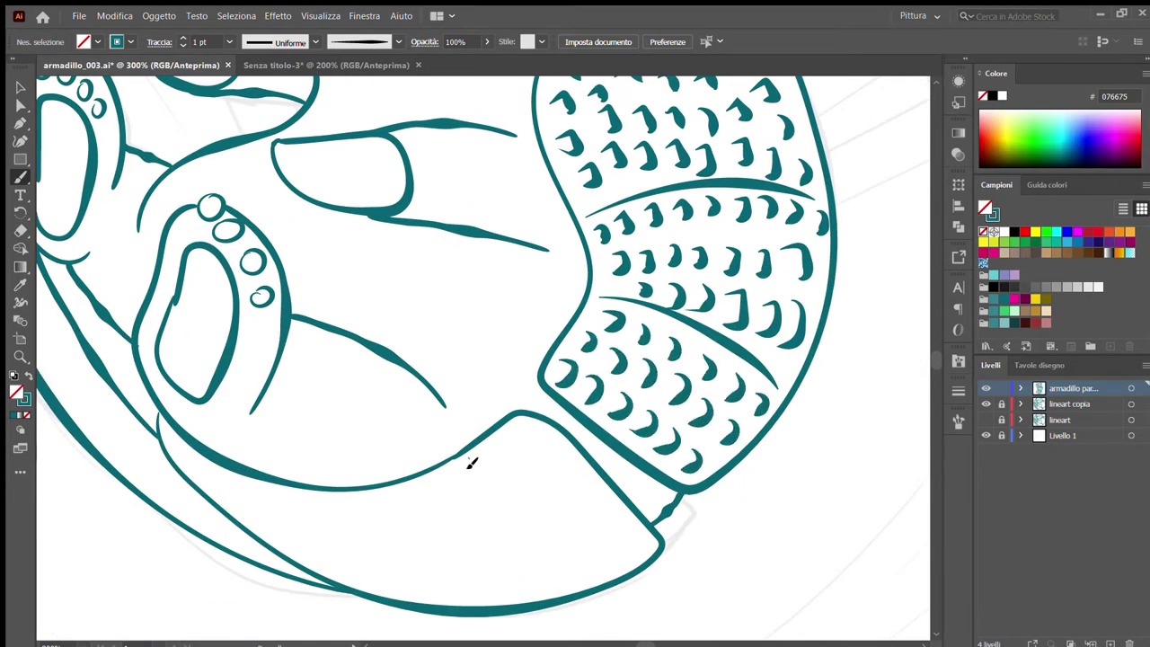
# Ink a short crease line near the hand, then try and undo a thick stroke on the left.
pyautogui.hotkey('ctrl', '-')
pyautogui.hotkey('ctrl', '-')
pyautogui.moveTo(528, 343); pyautogui.dragTo(537, 348)
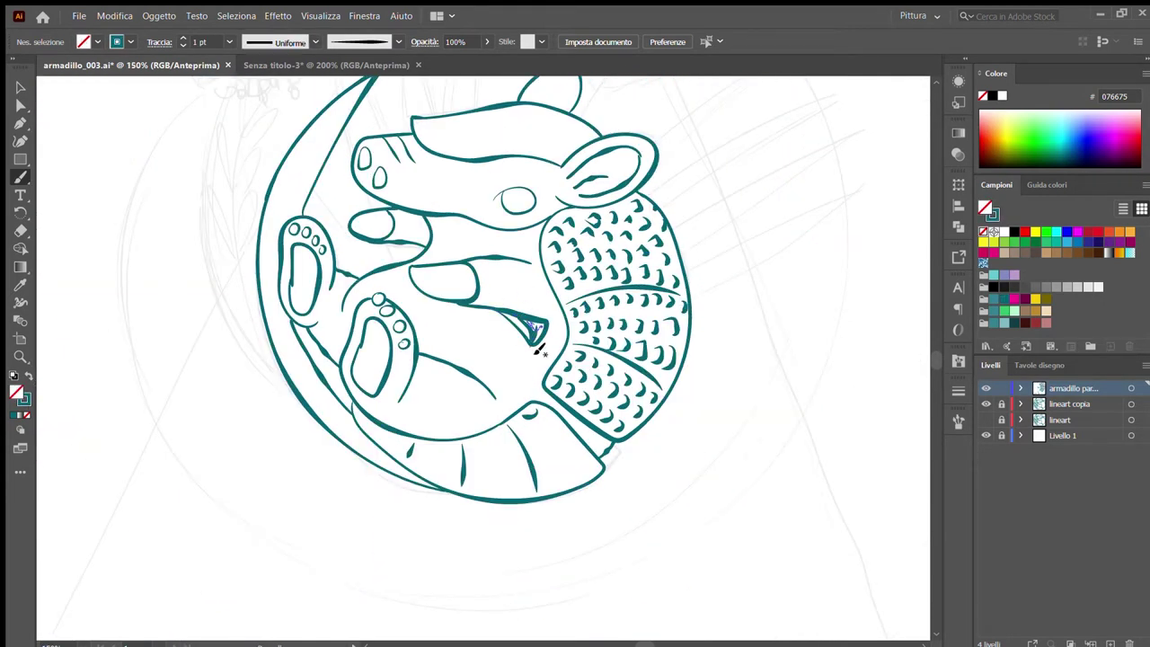
pyautogui.press('b')
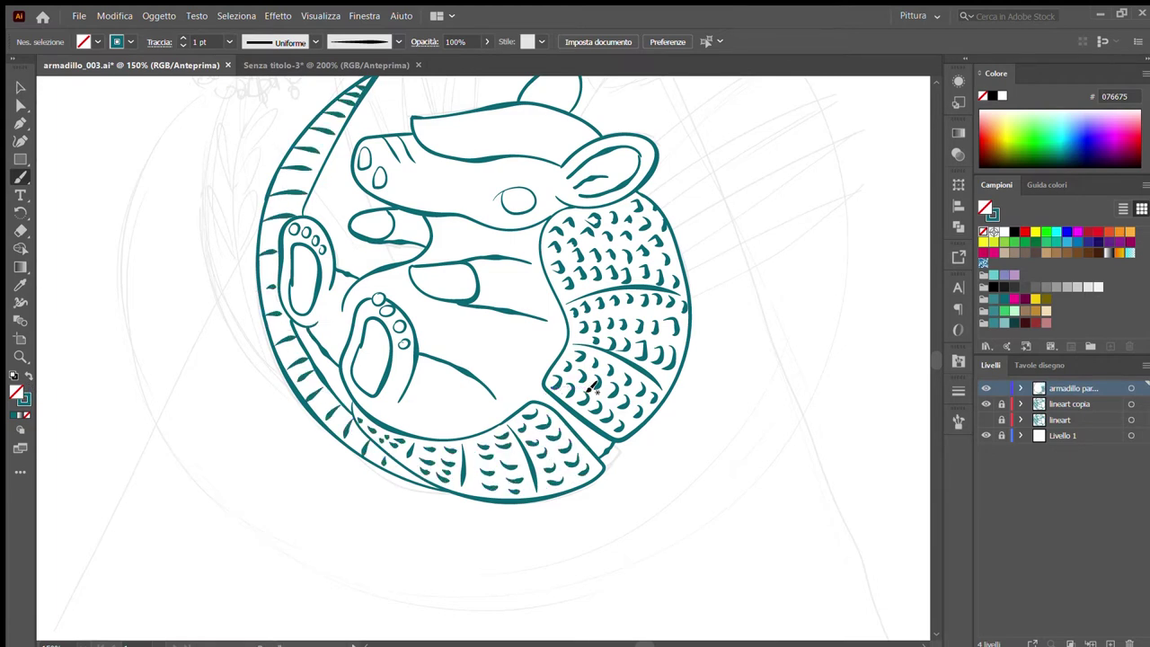
pyautogui.hscroll(-2, 590, 386)
pyautogui.scroll(3, 801, 306)
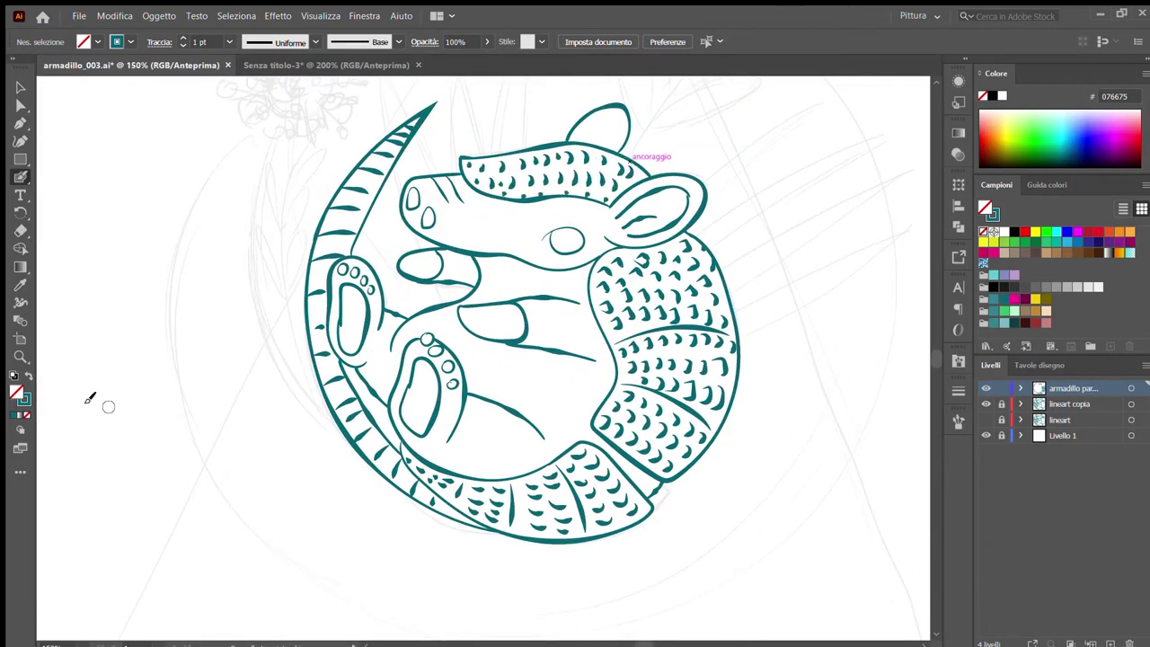
pyautogui.moveTo(251, 226); pyautogui.dragTo(227, 303)
pyautogui.hotkey('ctrl', 'z')
pyautogui.press('n')
# Create and rename a shadow layer, then paint a solid teal shadow on the belly.
pyautogui.hotkey('ctrl', 'l')
pyautogui.doubleClick(1065, 388)
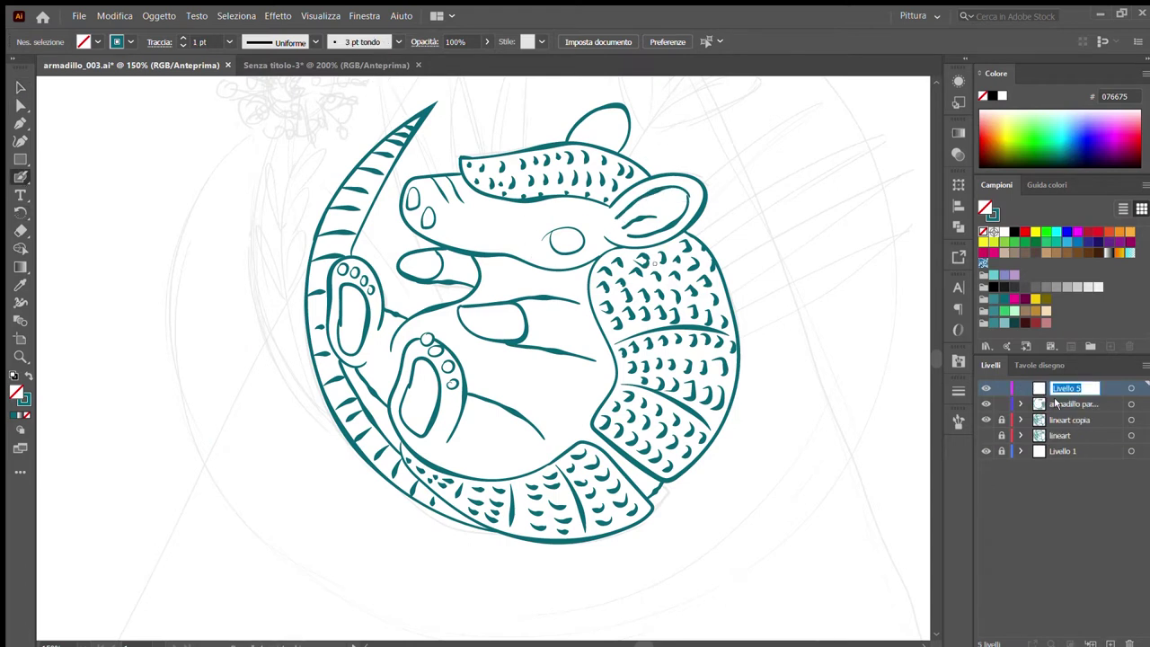
pyautogui.press('Return')
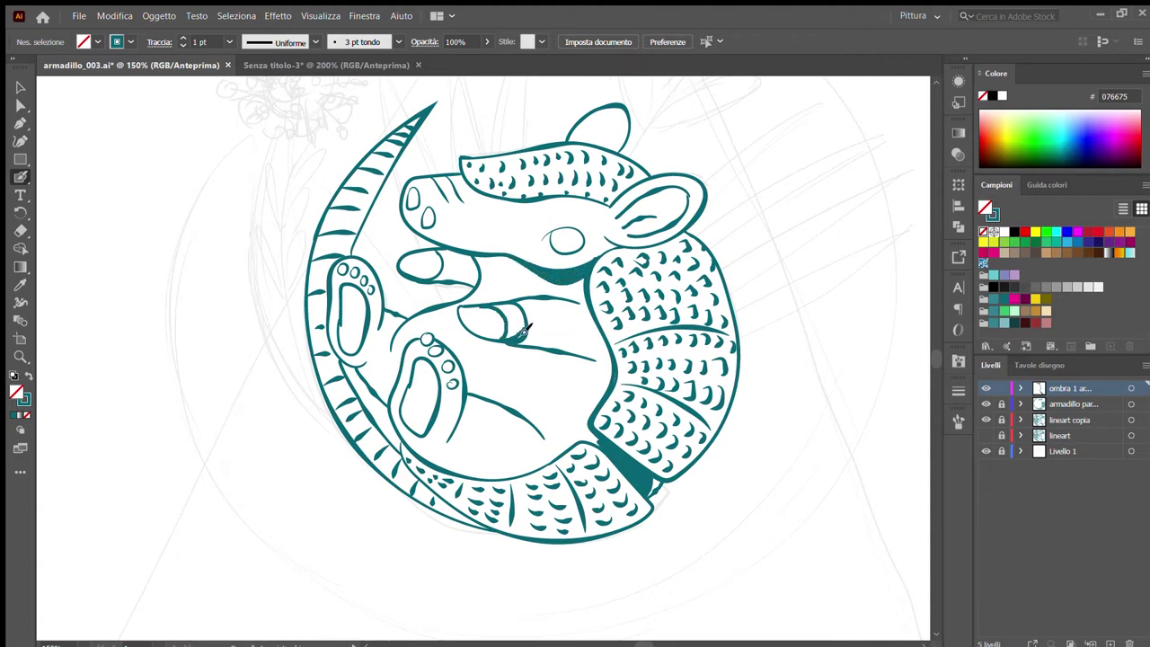
pyautogui.moveTo(524, 325); pyautogui.dragTo(589, 376)
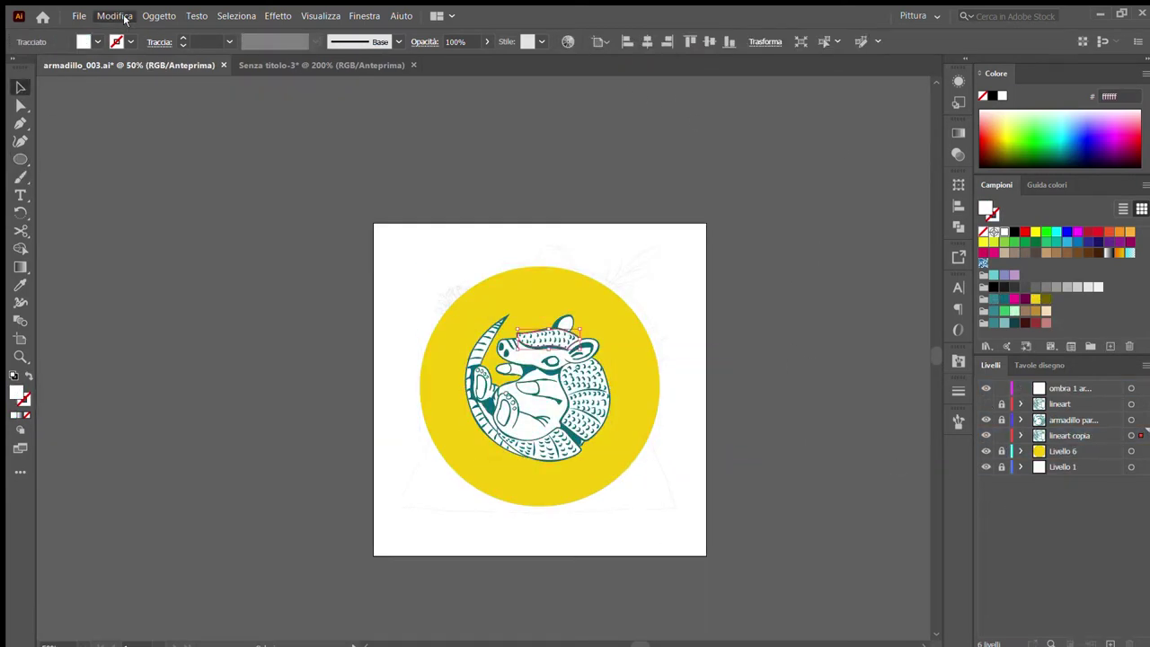
# Fill the armadillo mint green and draw a Polygon triangle over the teal circle.
pyautogui.click(76, 285)
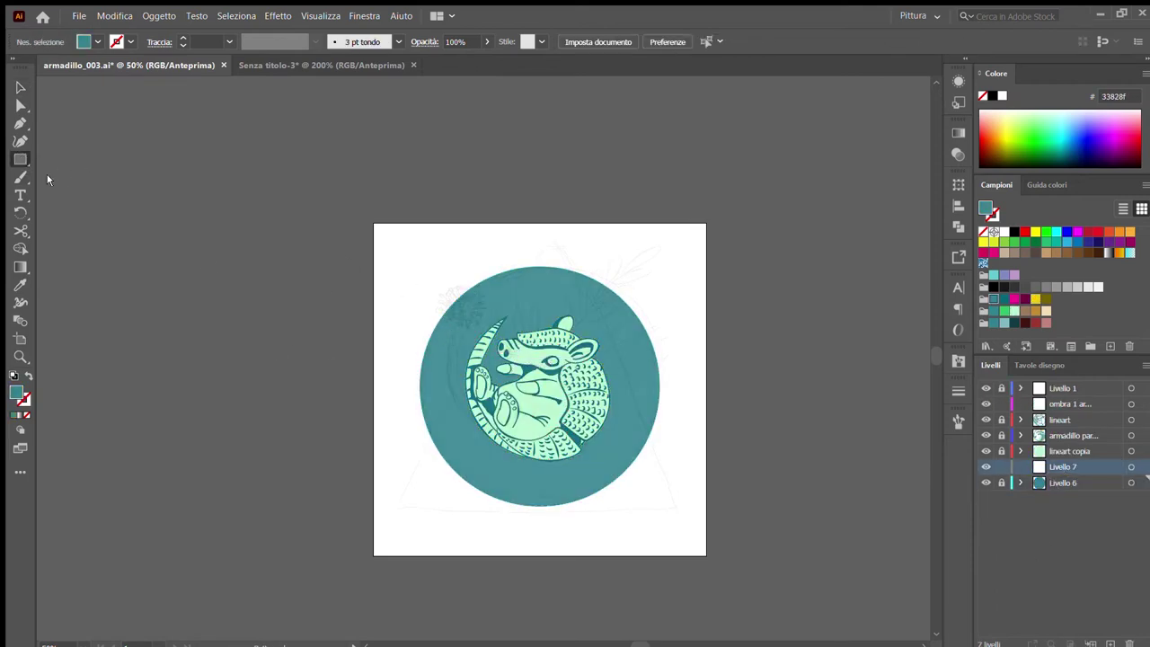
pyautogui.press('p')
pyautogui.moveTo(545, 334)
pyautogui.mouseDown()
pyautogui.moveTo(629, 315)
pyautogui.moveTo(821, 513)
pyautogui.moveTo(742, 216)
pyautogui.mouseUp()
# Make the triangle magenta, enlarge it to span the artboard, and nudge it upward.
pyautogui.click(1014, 298)
pyautogui.press('v')
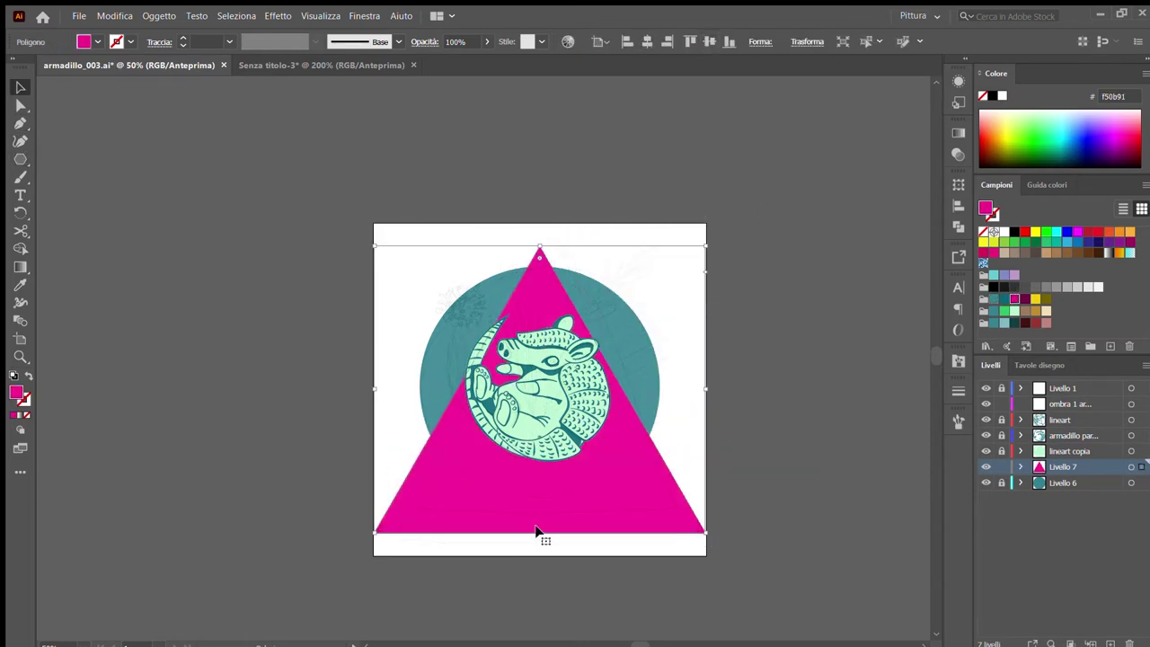
pyautogui.moveTo(539, 531); pyautogui.dragTo(539, 485)
pyautogui.moveTo(551, 249); pyautogui.dragTo(550, 238)
# Add a bottom layer holding a full-artboard rectangle filled light purple.
pyautogui.hotkey('ctrl', 'l')
pyautogui.moveTo(1073, 473); pyautogui.dragTo(1069, 504)
pyautogui.press('m')
pyautogui.moveTo(374, 223); pyautogui.dragTo(706, 555)
pyautogui.click(1034, 298)
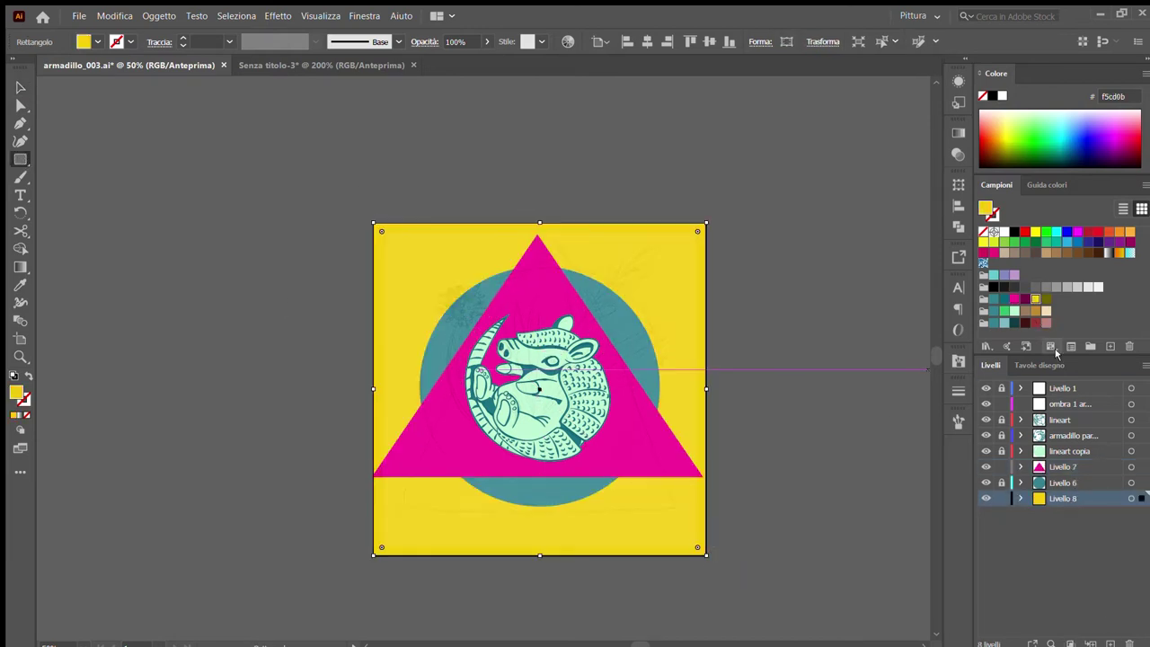
pyautogui.click(993, 311)
pyautogui.click(1025, 299)
pyautogui.click(1014, 274)
# Hide the sketch layer, lower the background opacity, and paint a magenta belly stroke on the shadow layer.
pyautogui.click(1060, 403)
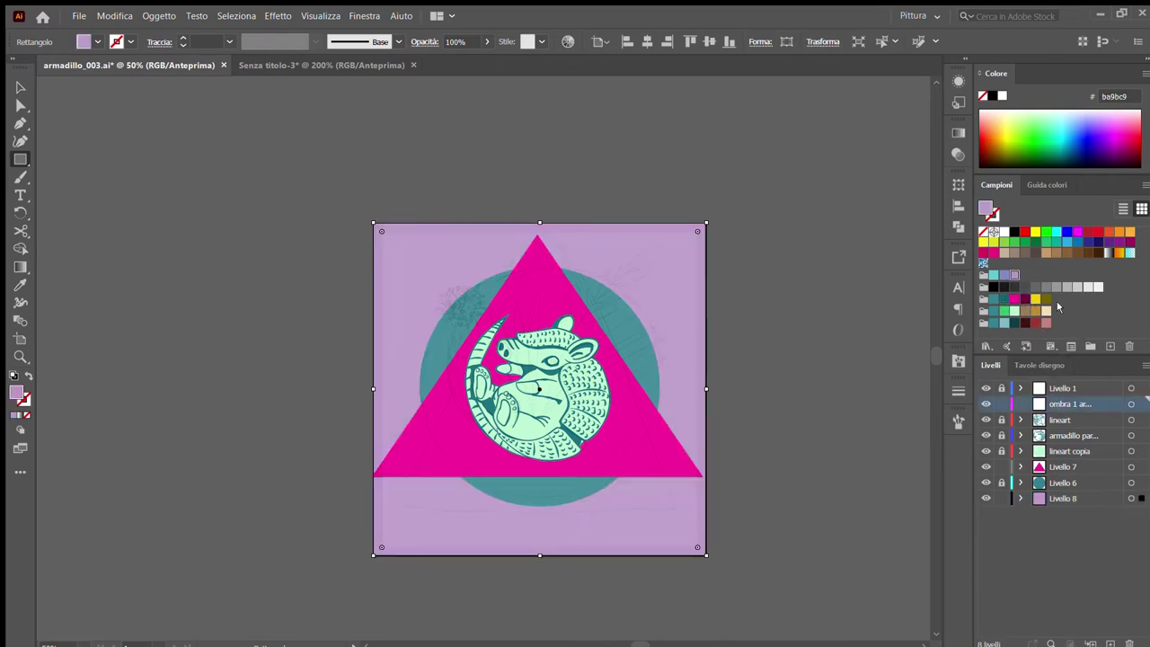
pyautogui.click(987, 388)
pyautogui.hotkey('ctrl', '+')
pyautogui.hotkey('ctrl', '+')
pyautogui.hotkey('ctrl', '+')
pyautogui.press('5')
pyautogui.press('b')
pyautogui.hotkey('ctrl', 'shift', 'a')
pyautogui.moveTo(629, 430); pyautogui.dragTo(566, 388)
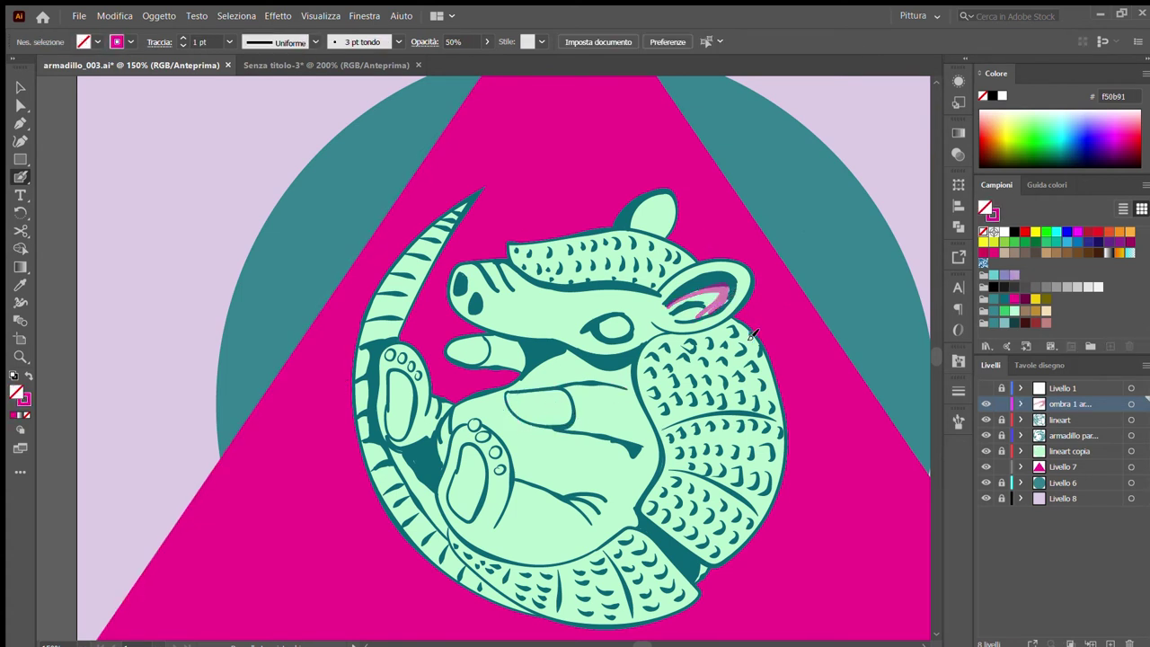
# Paint a magenta line along the shell edge, compare with and without it, and leave it undone.
pyautogui.moveTo(672, 334); pyautogui.dragTo(650, 402)
pyautogui.hotkey('ctrl', 'z')
pyautogui.hotkey('ctrl', 'shift', 'z')
pyautogui.hotkey('ctrl', 'z')
pyautogui.hotkey('ctrl', 'shift', 'z')
pyautogui.hotkey('ctrl', 'z')
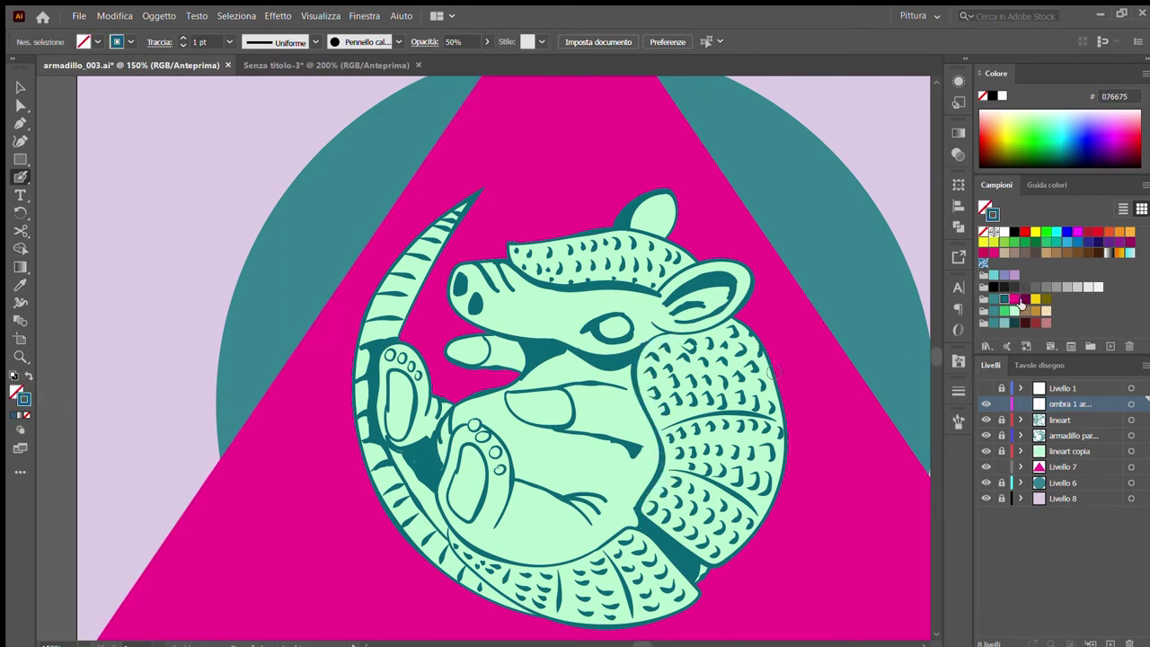
pyautogui.hotkey('ctrl', 'shift', 'z')
pyautogui.hotkey('ctrl', 'z')
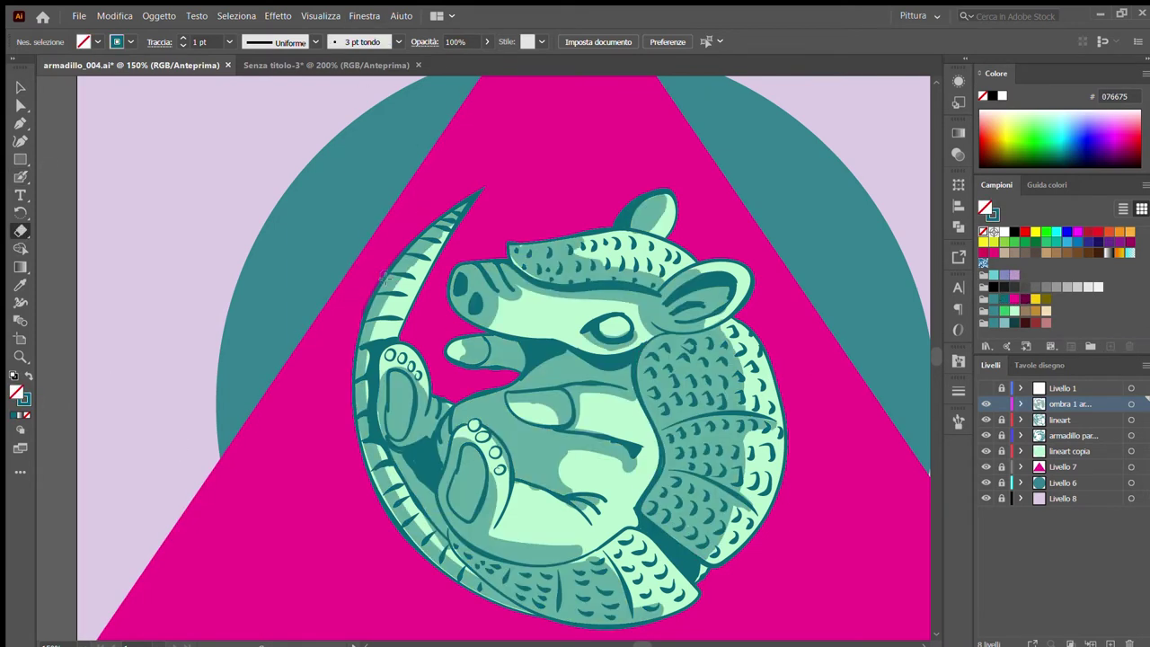
# Trim stray shading along the tail, both shell sides, the foot and the belly shadow.
pyautogui.moveTo(386, 298); pyautogui.dragTo(359, 521)
pyautogui.moveTo(668, 334); pyautogui.dragTo(640, 476)
pyautogui.moveTo(656, 334); pyautogui.dragTo(661, 521)
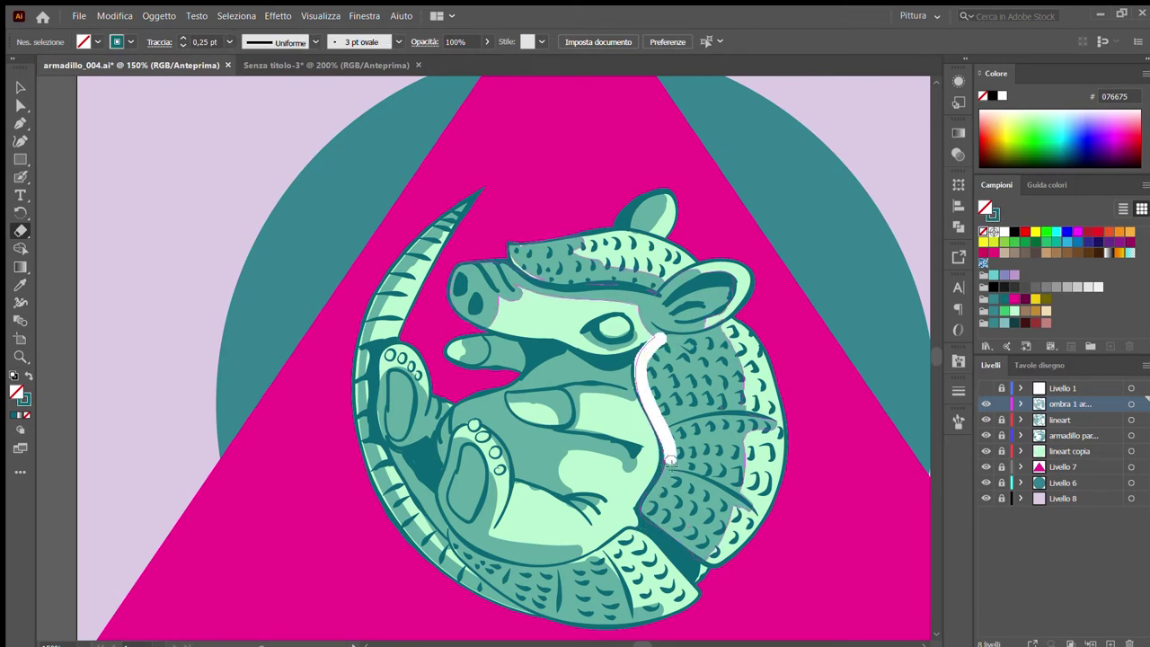
pyautogui.moveTo(474, 426); pyautogui.dragTo(504, 482)
pyautogui.moveTo(629, 454); pyautogui.dragTo(570, 494)
pyautogui.moveTo(575, 449); pyautogui.dragTo(627, 481)
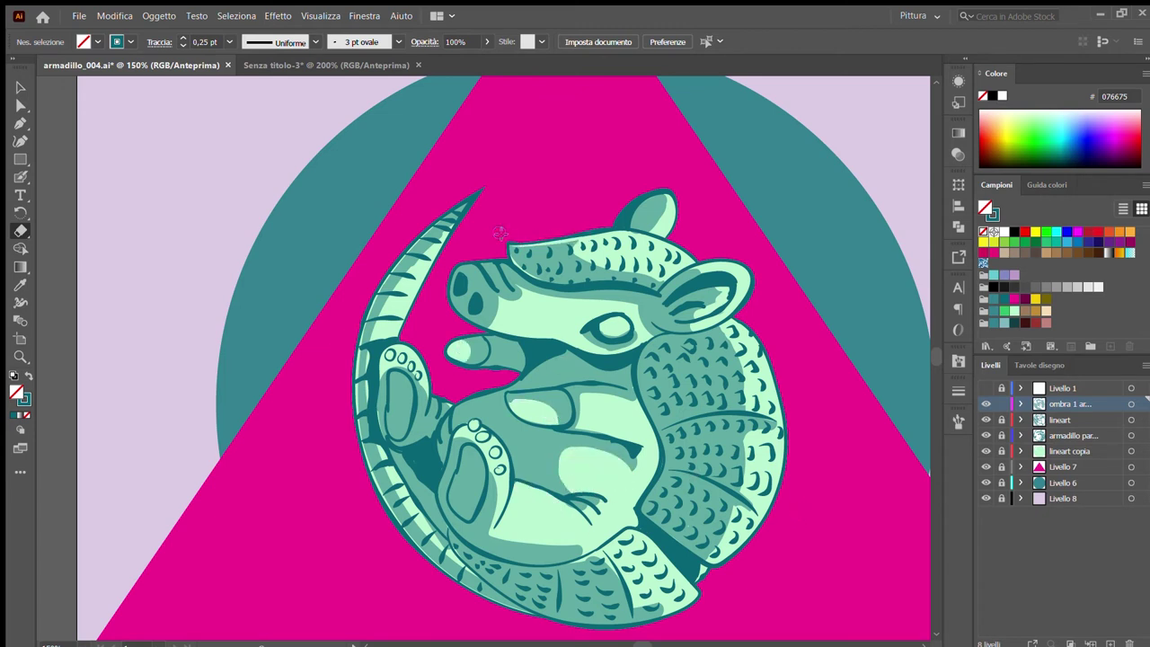
pyautogui.moveTo(729, 334); pyautogui.dragTo(731, 333)
# Save Armadillo_004.ai, fit the artboard in view, and add a new layer for the flower line art.
pyautogui.hotkey('ctrl', 's')
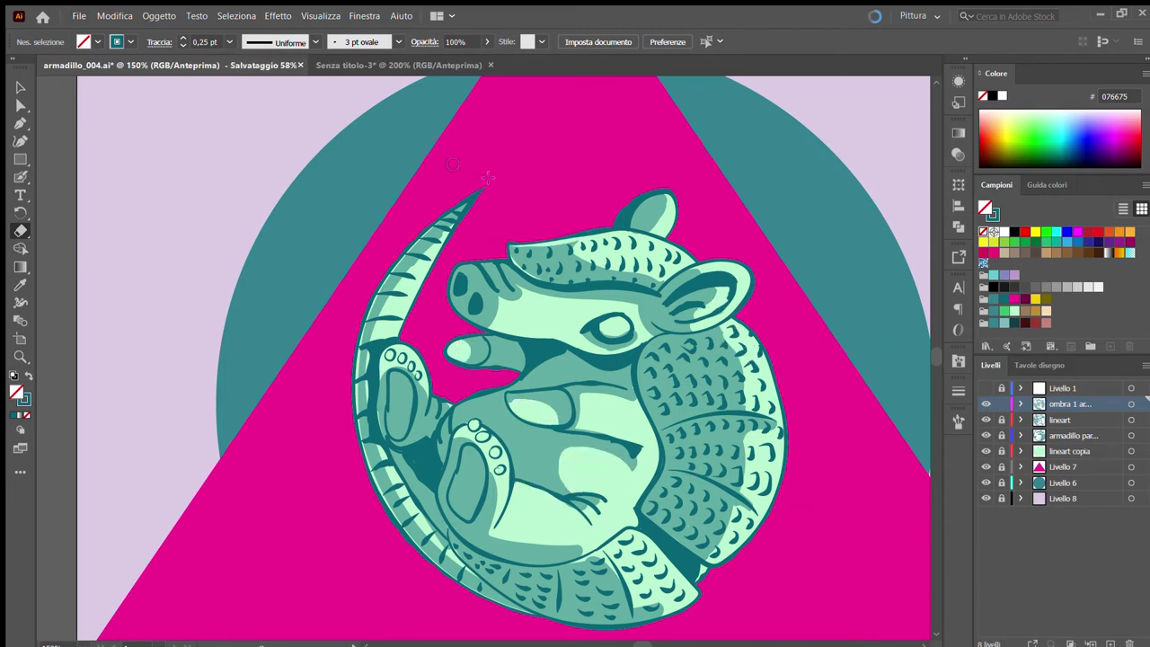
pyautogui.hotkey('ctrl', '0')
pyautogui.hotkey('ctrl', 'z')
pyautogui.write('lineart fin')
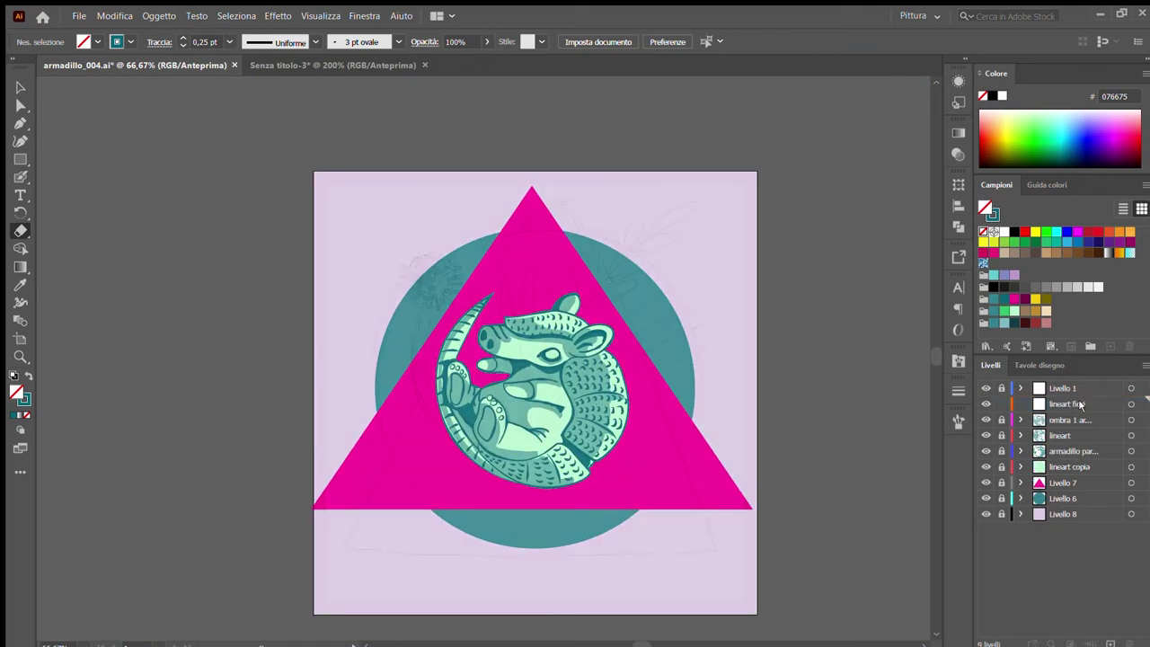
# Name the layer 'lineart fiori' and try, then remove, a couple of test brush strokes.
pyautogui.click(20, 123)
pyautogui.press('b')
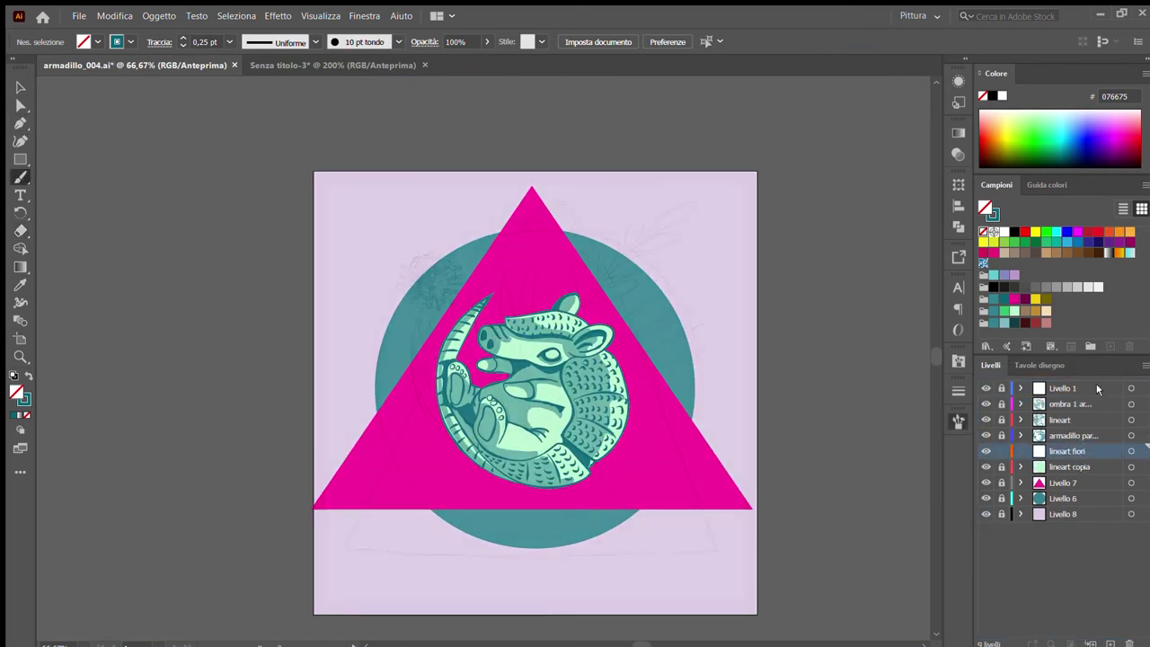
pyautogui.moveTo(696, 207); pyautogui.dragTo(698, 202)
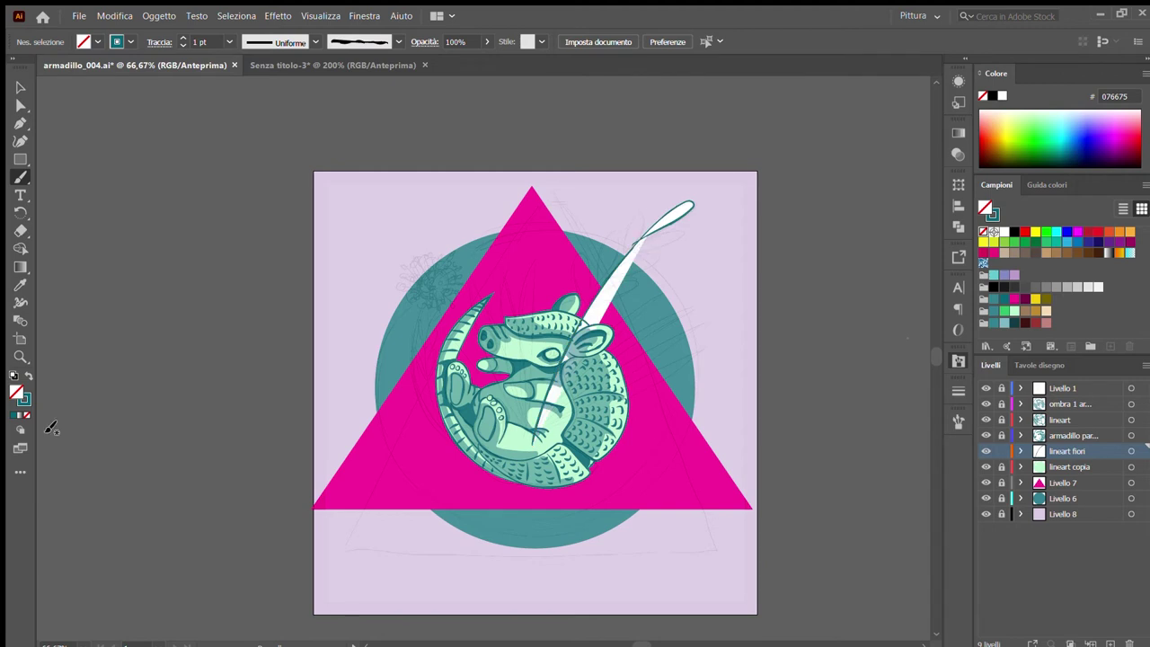
pyautogui.press('v')
pyautogui.click(634, 247)
pyautogui.hotkey('shift', 'x')
pyautogui.press('Delete')
pyautogui.press('b')
pyautogui.moveTo(692, 200); pyautogui.dragTo(629, 254)
pyautogui.hotkey('ctrl', 'z')
# Paint a yellow leaf stem with loops, move 'lineart fiori' below 'lineart copia', then delete the yellow strokes.
pyautogui.click(24, 401)
pyautogui.moveTo(697, 203); pyautogui.dragTo(570, 354)
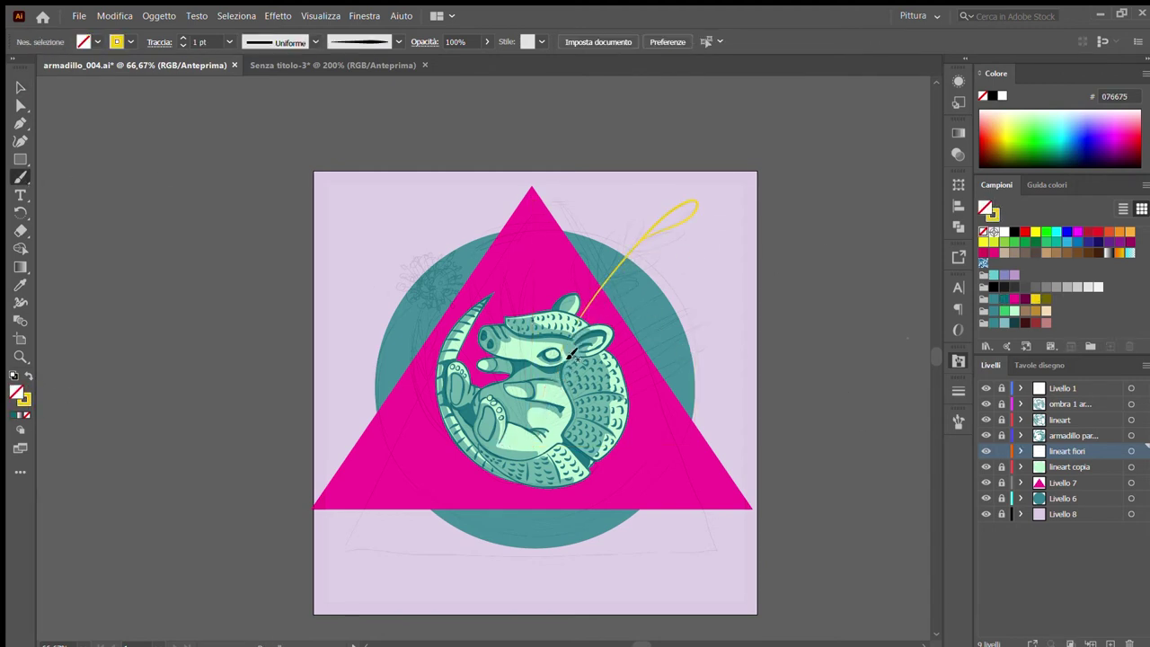
pyautogui.moveTo(657, 266); pyautogui.dragTo(607, 281)
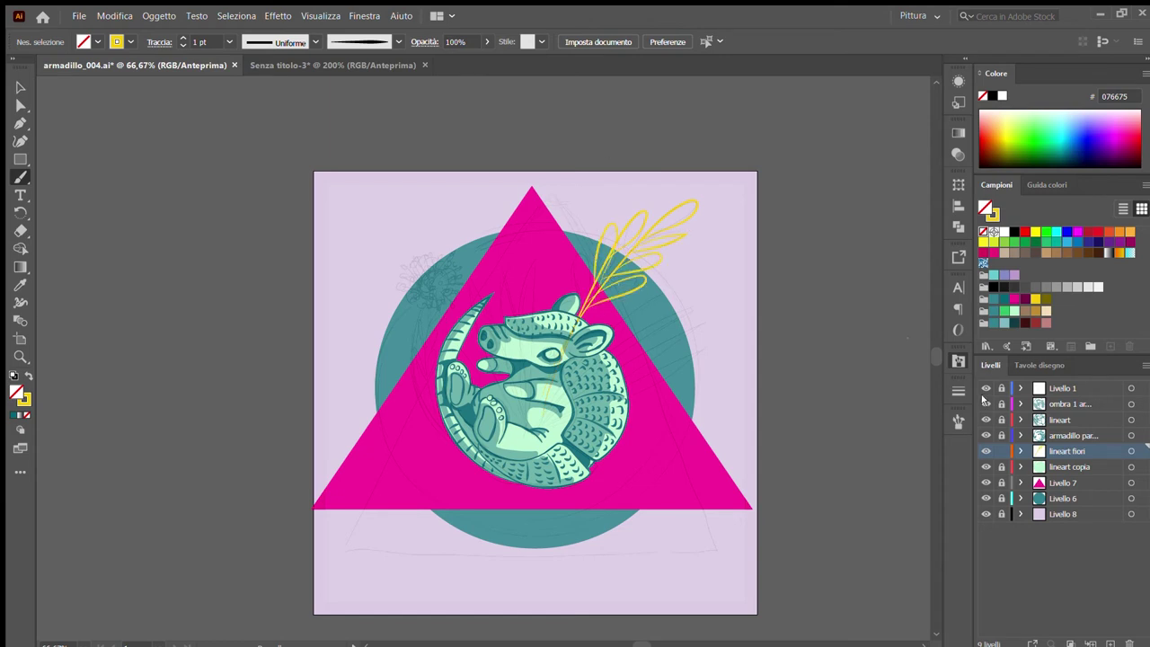
pyautogui.moveTo(1067, 450); pyautogui.dragTo(1067, 474)
pyautogui.press('v')
pyautogui.click(644, 236)
pyautogui.press('Delete')
# Draw the leafy branch and long fronds with a darker olive stroke and select them all.
pyautogui.click(1046, 298)
pyautogui.press('b')
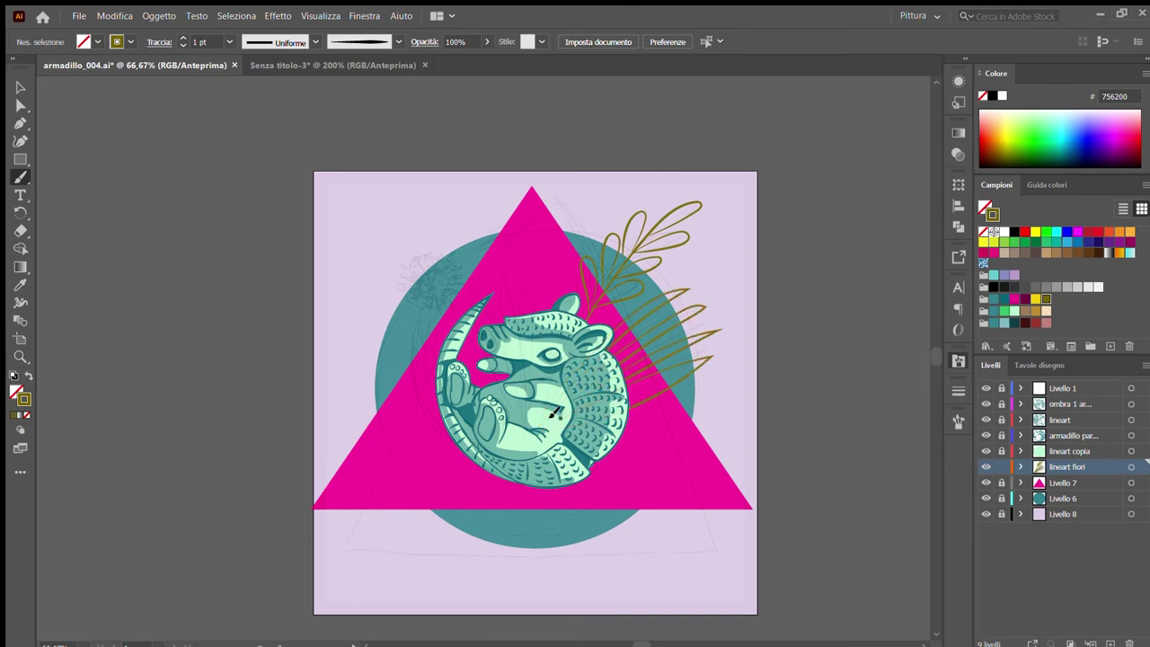
pyautogui.hotkey('ctrl', '+')
pyautogui.hotkey('ctrl', '+')
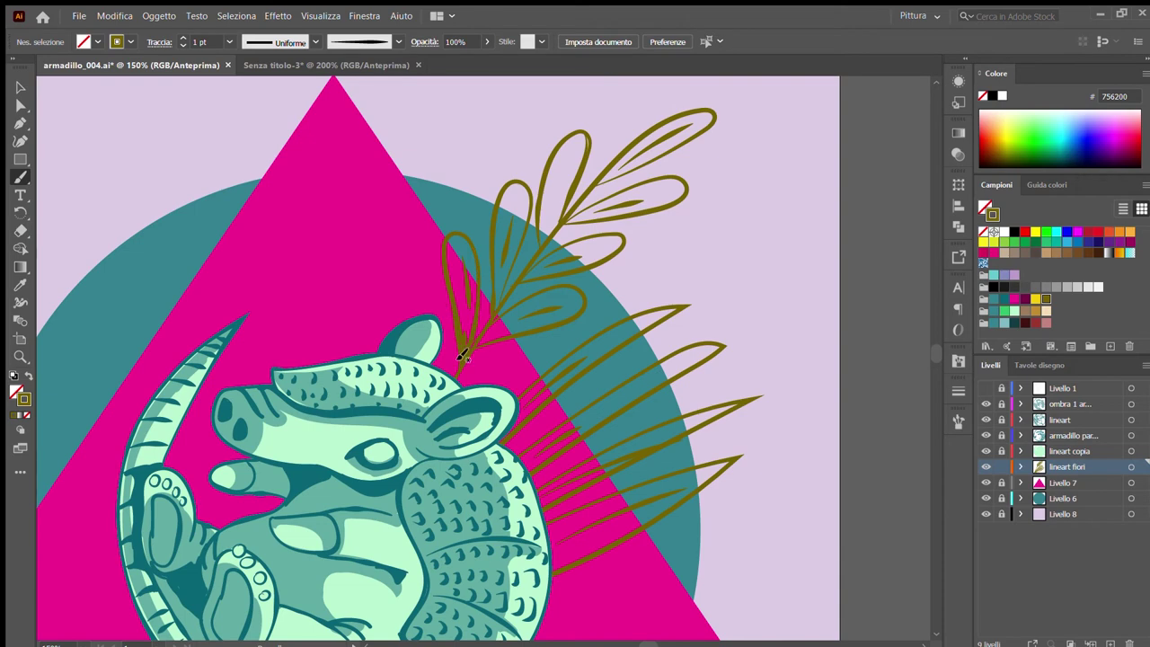
pyautogui.press('v')
pyautogui.hotkey('ctrl', 'a')
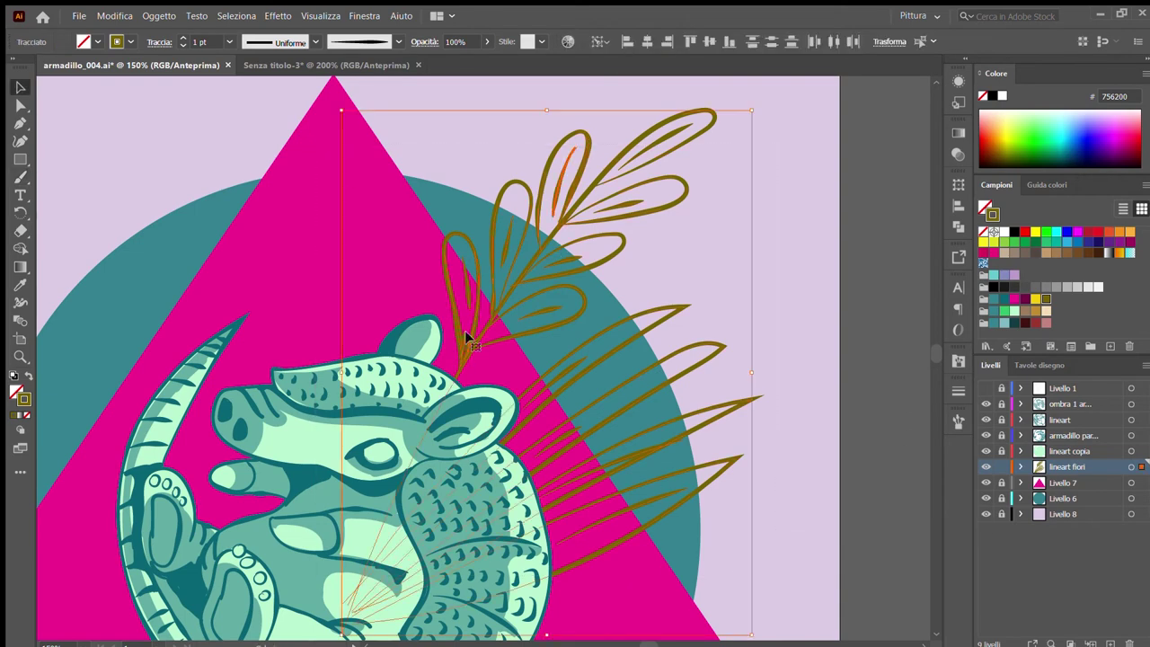
# Recolour the leaves dark red #421411 and move a leaf cluster over the armadillo's head.
pyautogui.click(1012, 313)
pyautogui.click(1024, 323)
pyautogui.hotkey('ctrl', '-')
pyautogui.hotkey('ctrl', '-')
pyautogui.hotkey('ctrl', '-')
pyautogui.hotkey('ctrl', '+')
pyautogui.hotkey('ctrl', '+')
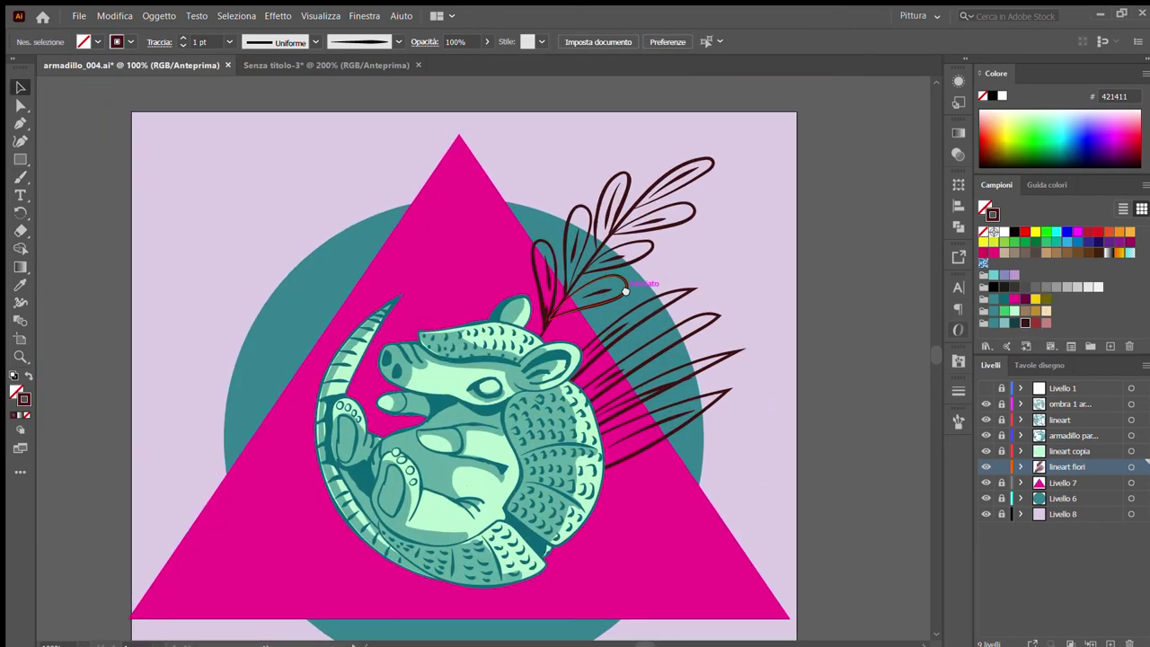
pyautogui.moveTo(732, 446)
pyautogui.mouseDown()
pyautogui.moveTo(460, 409)
pyautogui.moveTo(437, 417)
pyautogui.mouseUp()
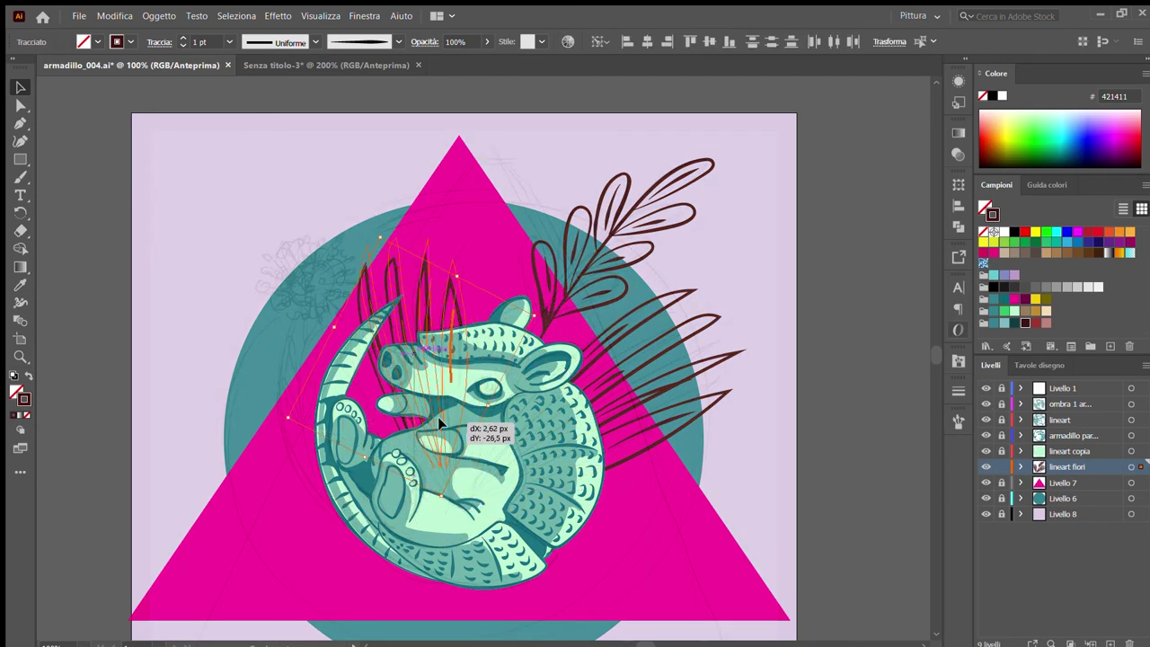
pyautogui.click(656, 441)
pyautogui.hotkey('ctrl', 'shift', 'a')
pyautogui.click(985, 435)
# Paint a long curved flower stem left of the head and add a small circle for the flower head.
pyautogui.press('b')
pyautogui.moveTo(289, 302); pyautogui.dragTo(440, 571)
pyautogui.press('l')
pyautogui.moveTo(288, 260)
pyautogui.mouseDown()
pyautogui.moveTo(334, 303)
pyautogui.moveTo(319, 254)
pyautogui.mouseUp()
pyautogui.press('v')
pyautogui.scroll(2, 367, 272)
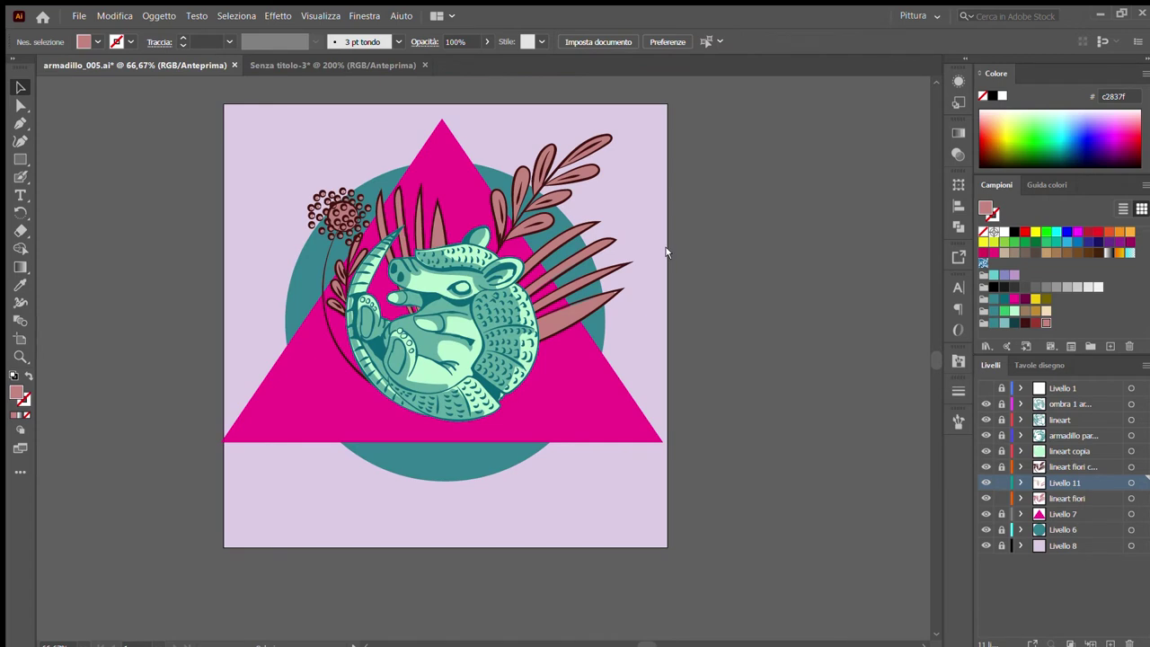
# Add a new layer and draw a yellow triangle outline around the pink triangle.
pyautogui.hotkey('ctrl', 'l')
pyautogui.press('p')
pyautogui.click(1034, 298)
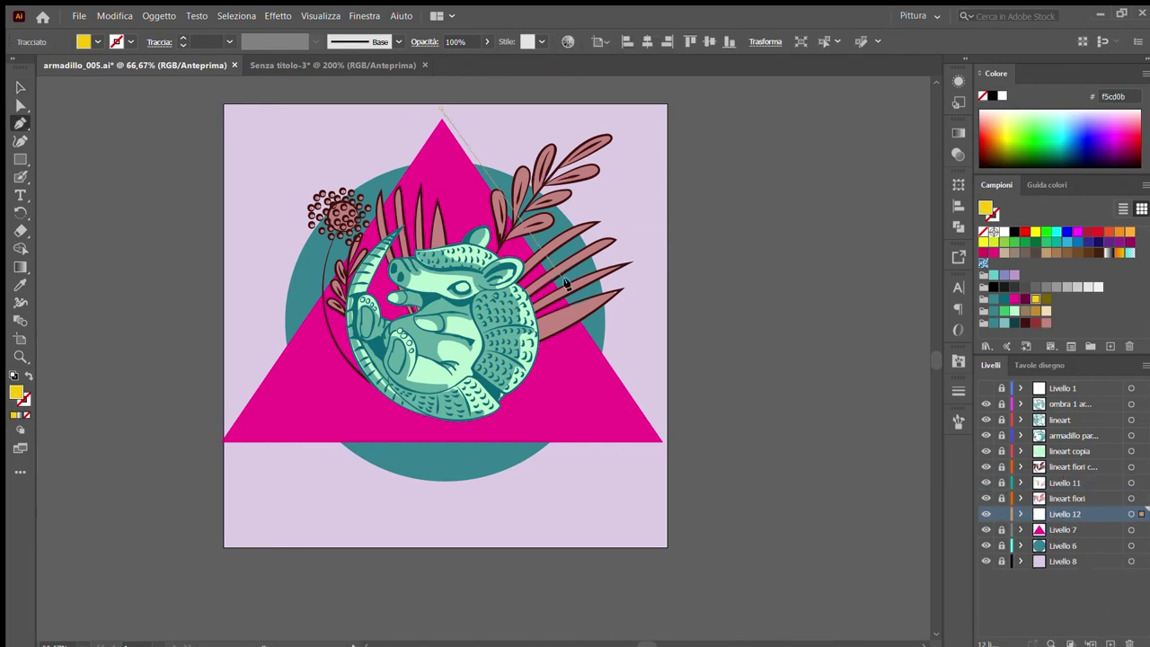
pyautogui.click(441, 112)
pyautogui.click(689, 458)
pyautogui.click(191, 458)
# Adjust the yellow triangle's lower-left corner, give it a 2 pt stroke, and move its layer below Livello 7.
pyautogui.press('v')
pyautogui.click(190, 458)
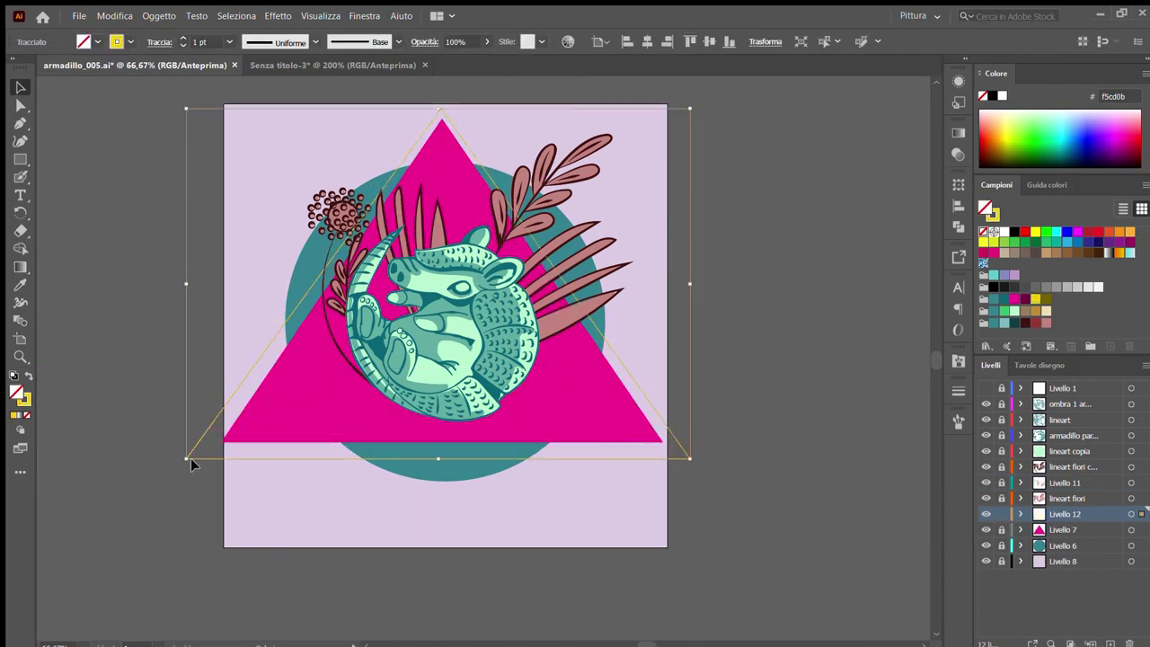
pyautogui.moveTo(190, 461); pyautogui.dragTo(198, 458)
pyautogui.press('v')
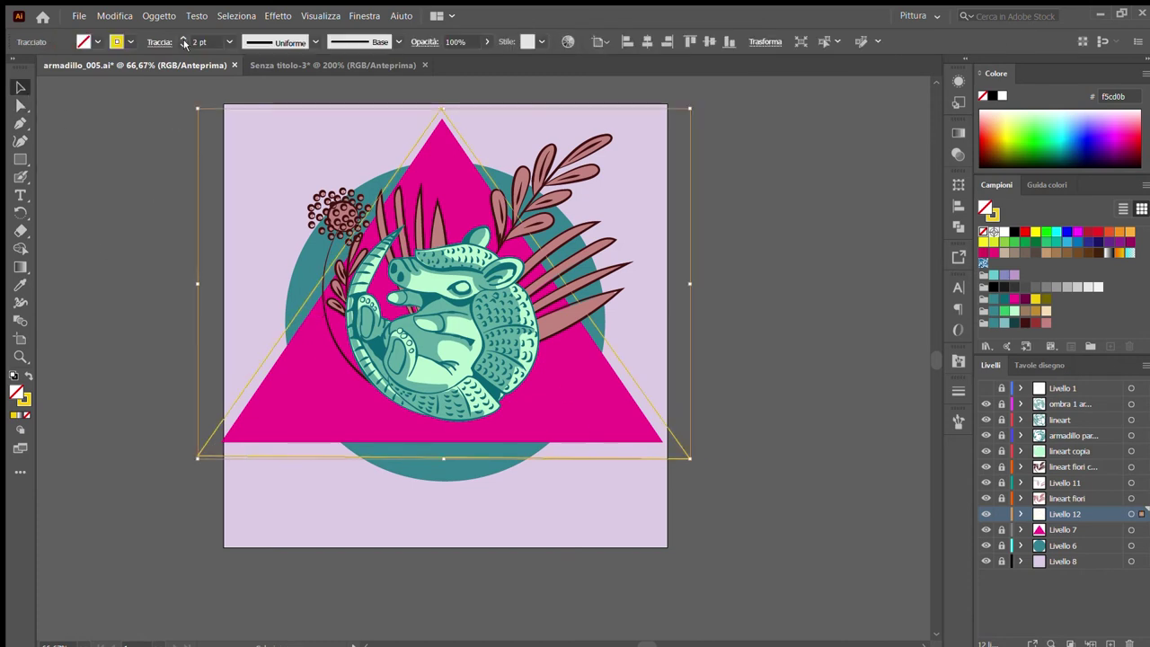
pyautogui.click(825, 386)
pyautogui.moveTo(1064, 514); pyautogui.dragTo(1069, 537)
# Draw a large circle around the artwork, enlarge the purple outline triangle, and add a new top layer.
pyautogui.press('l')
pyautogui.moveTo(260, 140); pyautogui.dragTo(631, 510)
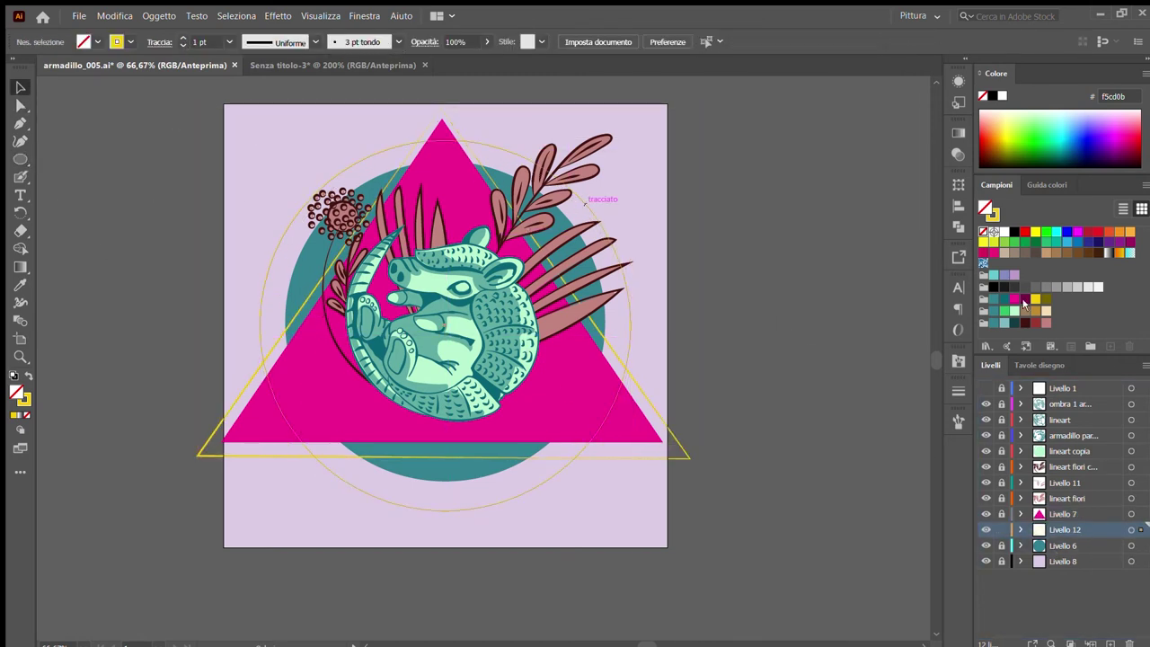
pyautogui.press('v')
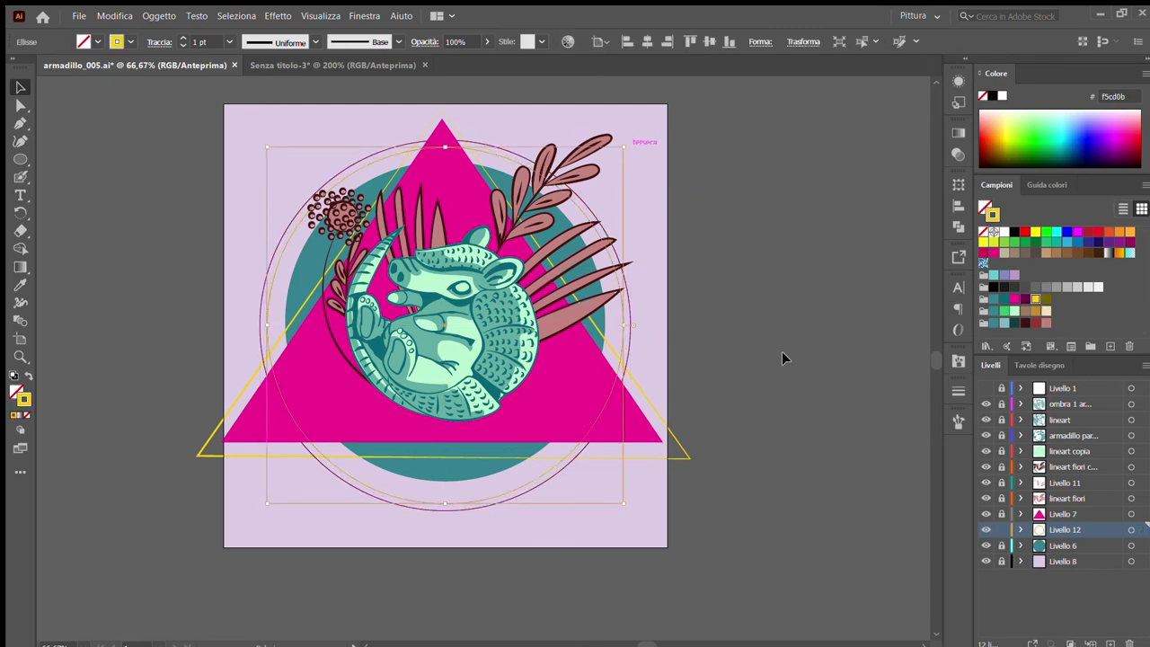
pyautogui.hotkey('ctrl', 'z')
pyautogui.click(1001, 514)
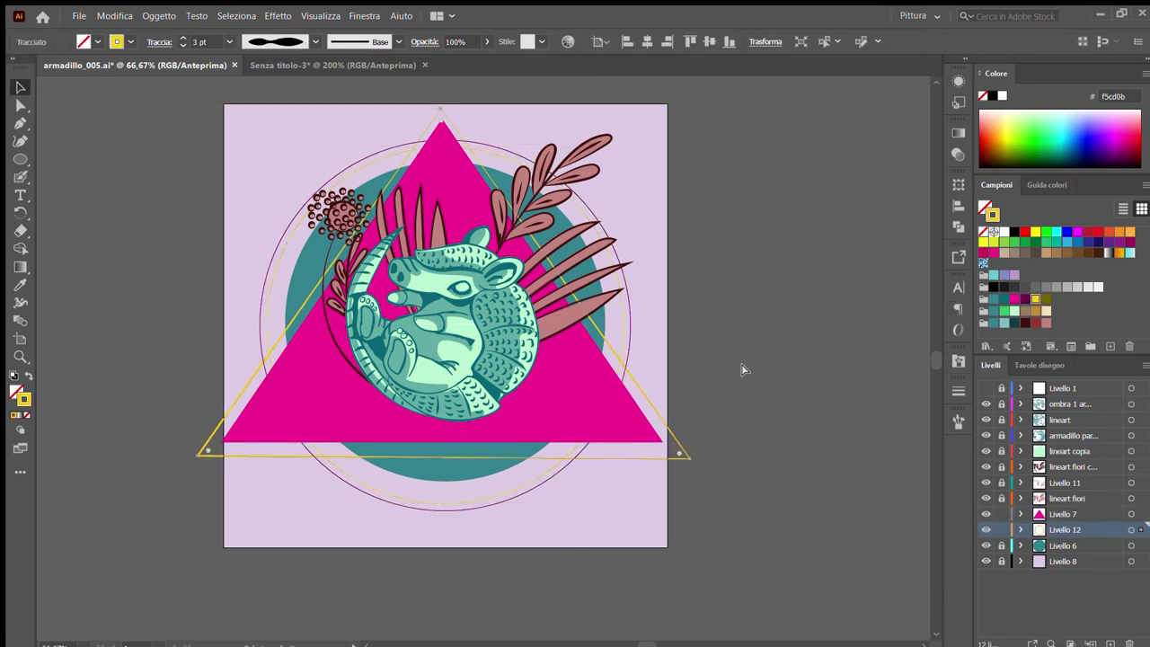
pyautogui.moveTo(689, 107); pyautogui.dragTo(684, 115)
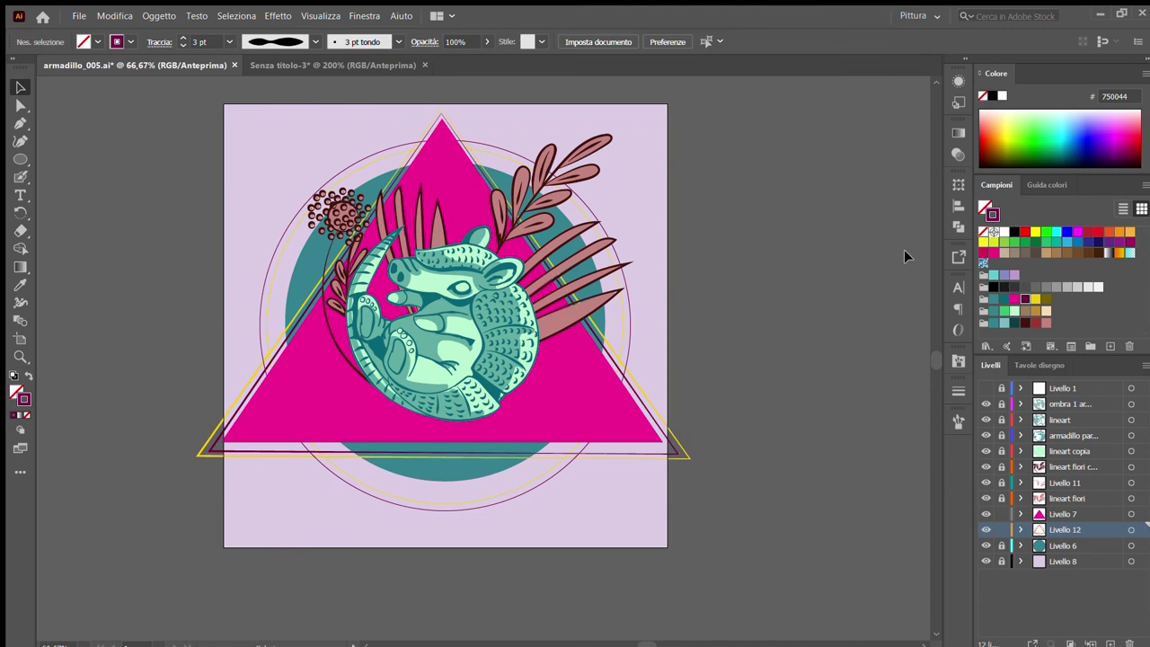
pyautogui.click(510, 522)
pyautogui.click(509, 527)
pyautogui.click(1111, 643)
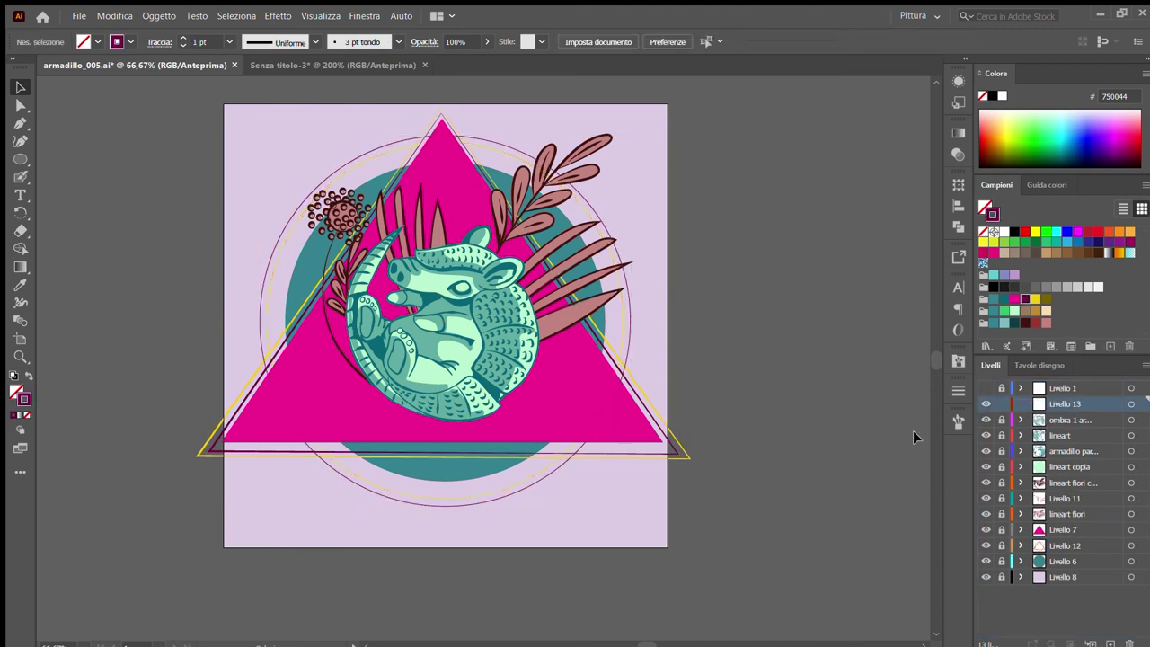
# Save the file and recolour the Livello 8 background rectangle from lilac to mint #b9f5d1.
pyautogui.hotkey('ctrl', 's')
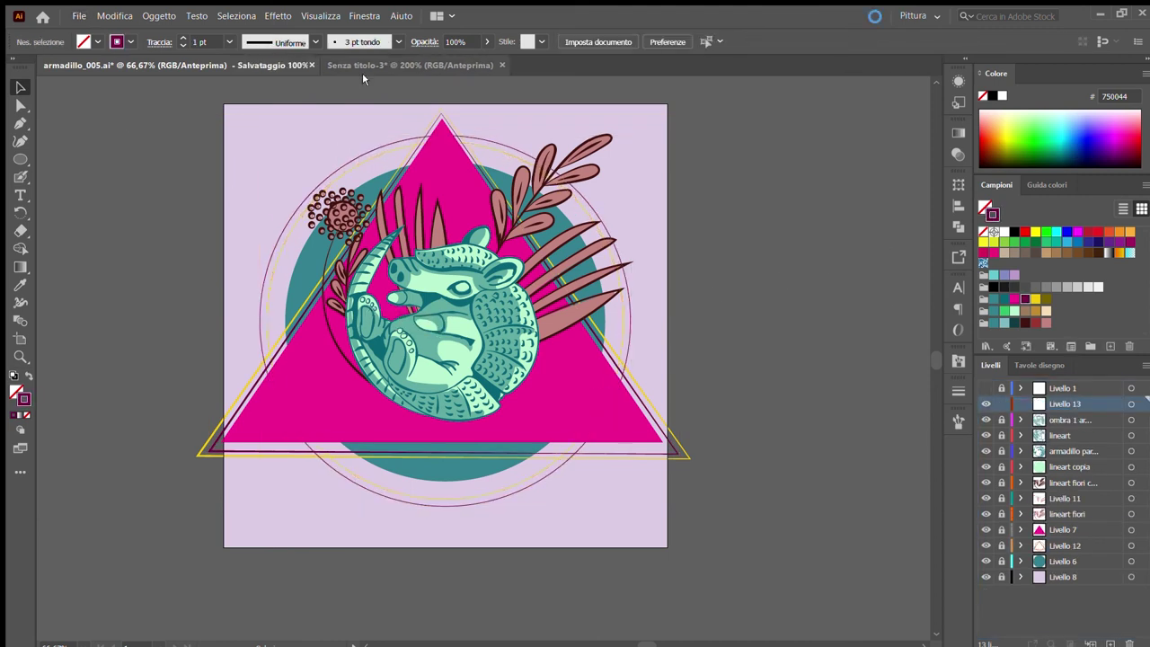
pyautogui.click(604, 398)
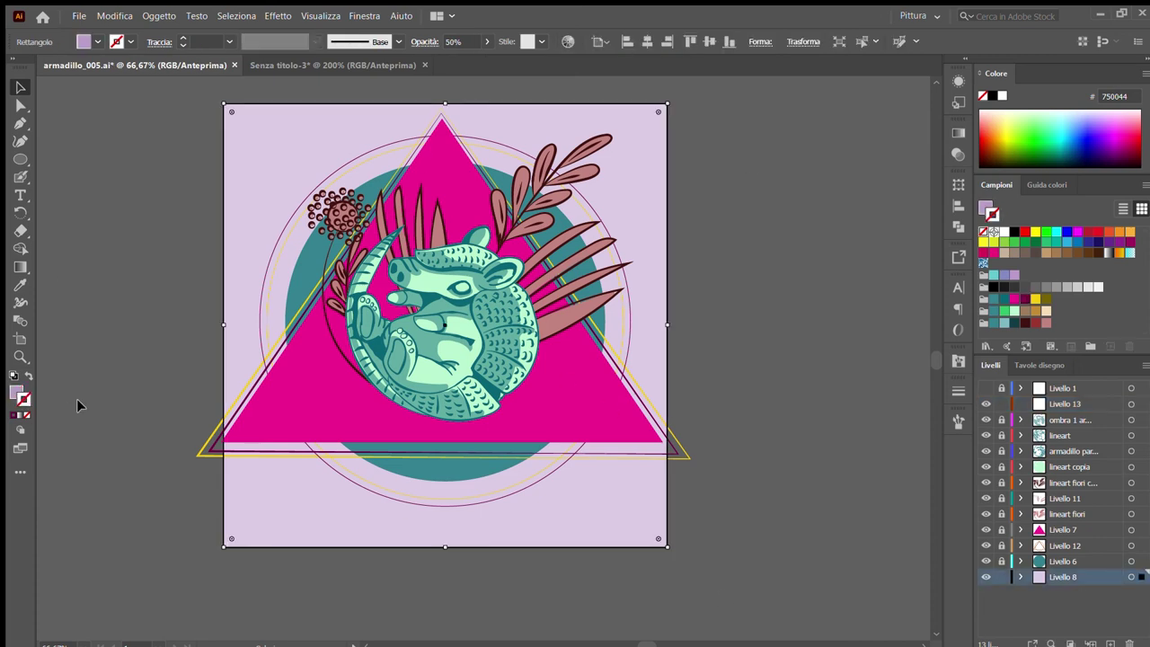
pyautogui.hotkey('shift', 'x')
pyautogui.click(1096, 286)
pyautogui.click(1045, 310)
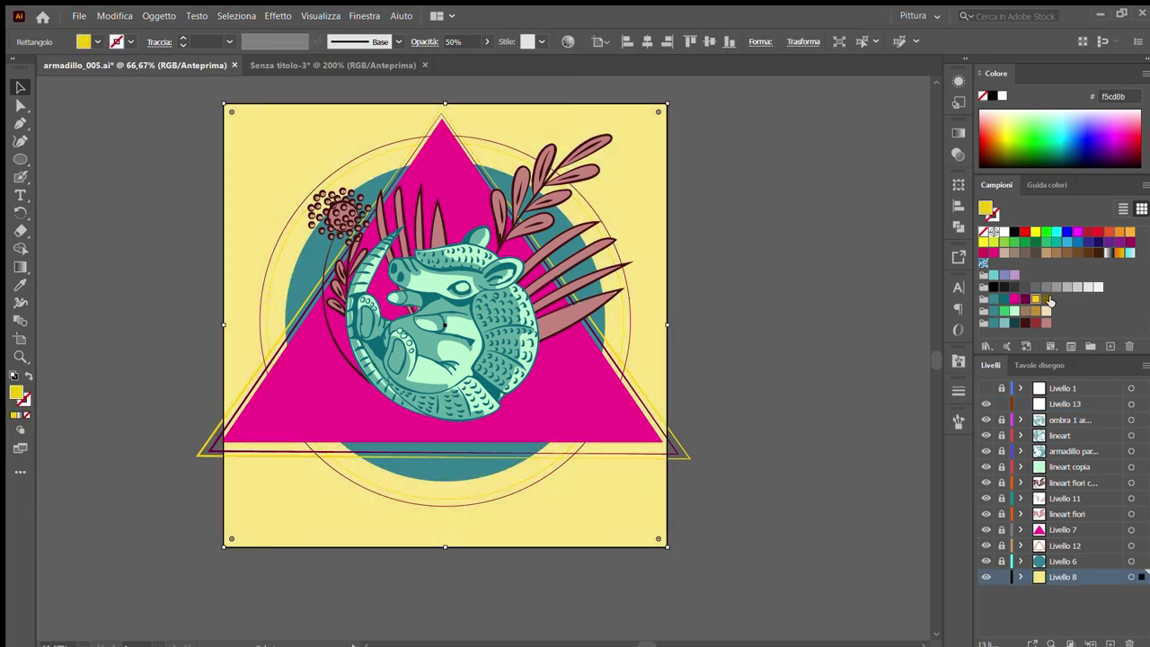
pyautogui.click(1016, 322)
pyautogui.click(1014, 310)
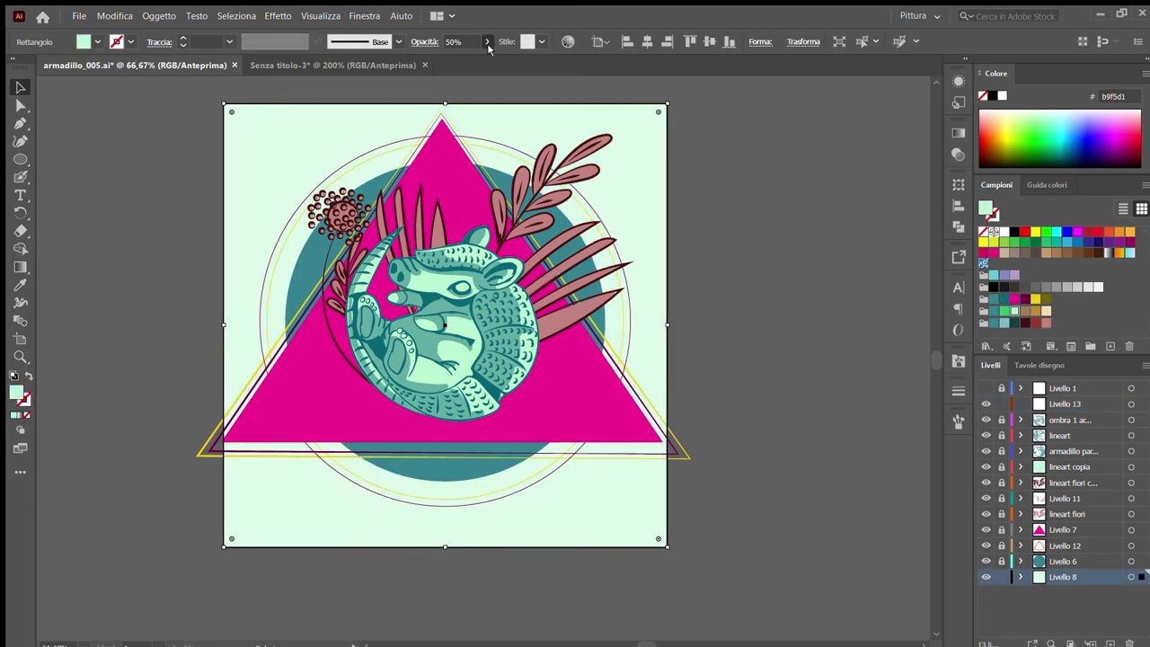
pyautogui.click(1004, 321)
pyautogui.click(1096, 286)
pyautogui.click(1014, 310)
pyautogui.click(743, 324)
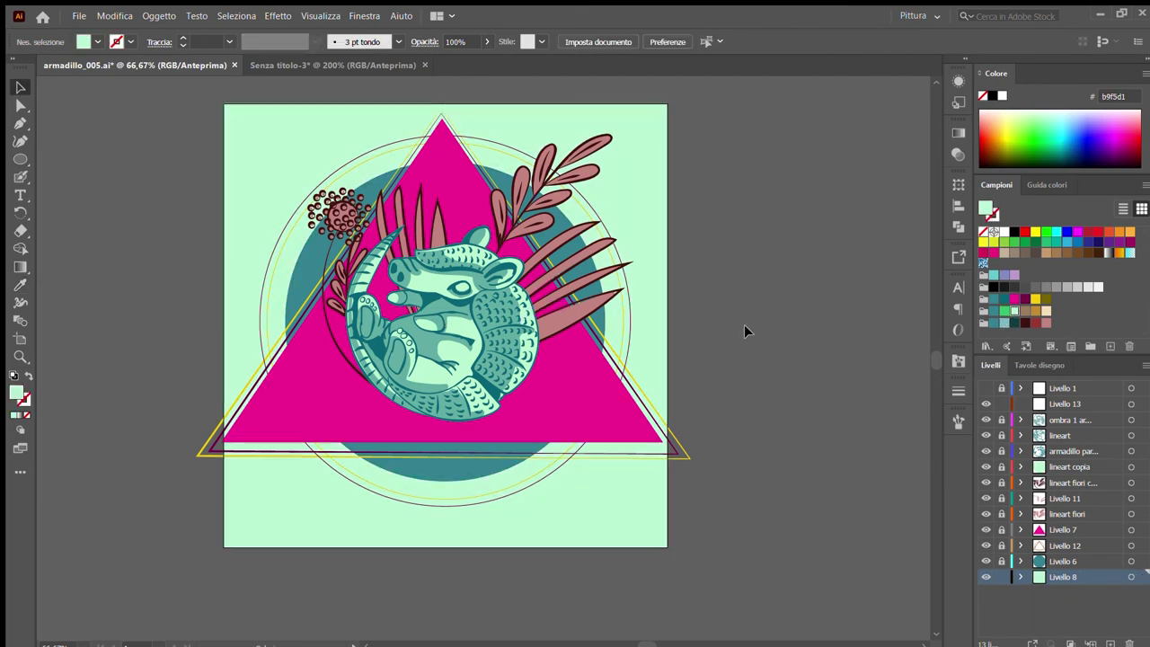
pyautogui.scroll(2, 460, 291)
# Paint a small yellow eye on the armadillo with the Paintbrush and place a text point beneath it.
pyautogui.press('b')
pyautogui.moveTo(447, 279); pyautogui.dragTo(467, 287)
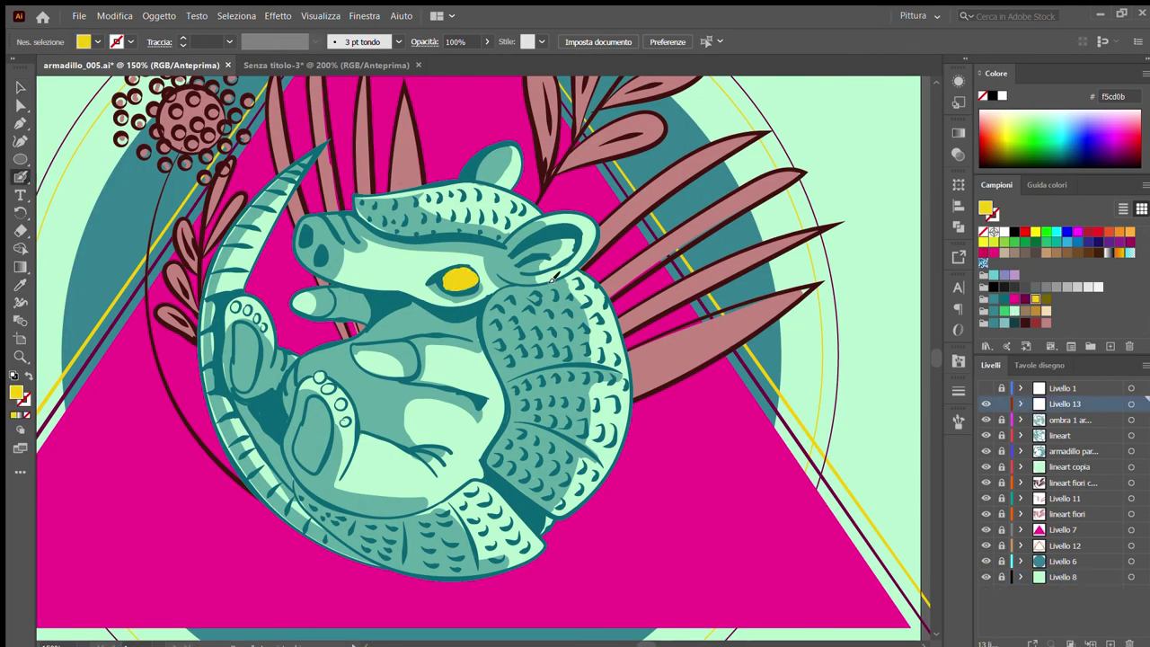
pyautogui.hotkey('shift', 'x')
pyautogui.press('v')
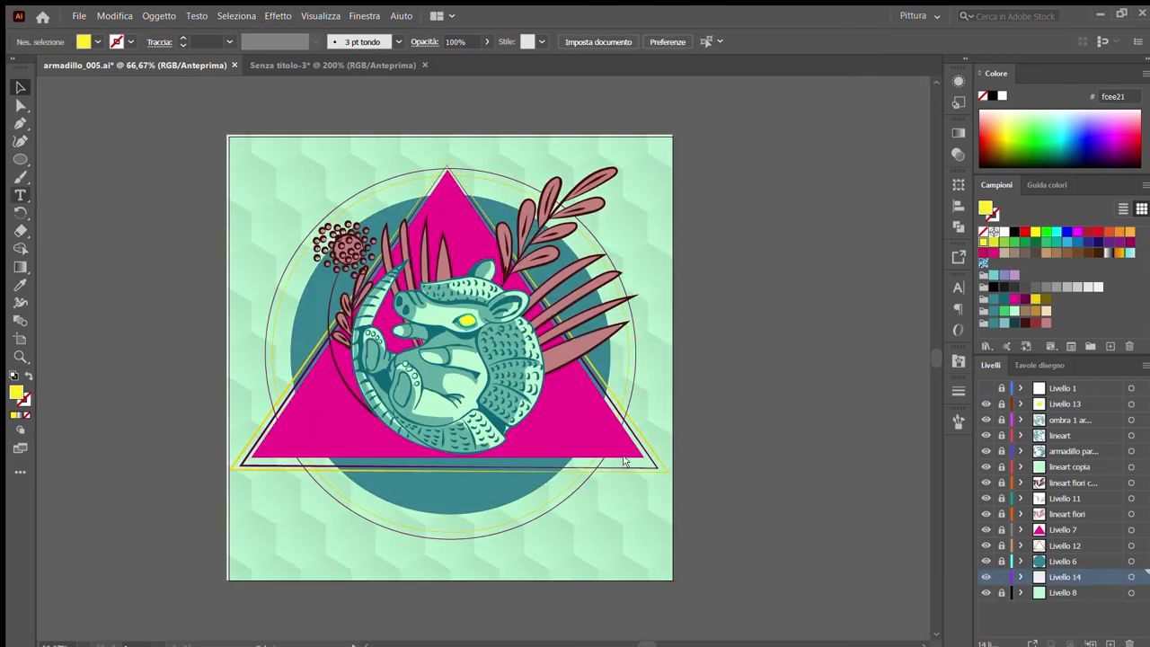
pyautogui.click(568, 439)
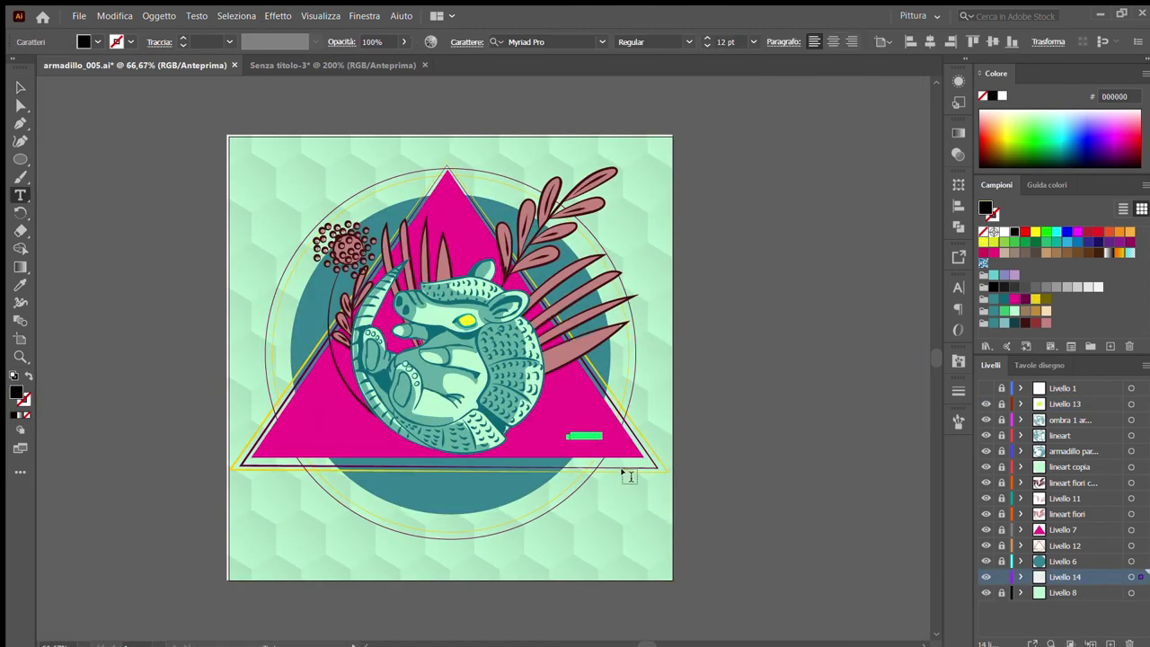
# Set the caption to Bauhaus Std Heavy, enlarge it slightly, and move it toward the triangle's lower right.
pyautogui.click(599, 45)
pyautogui.write('Bauhaus')
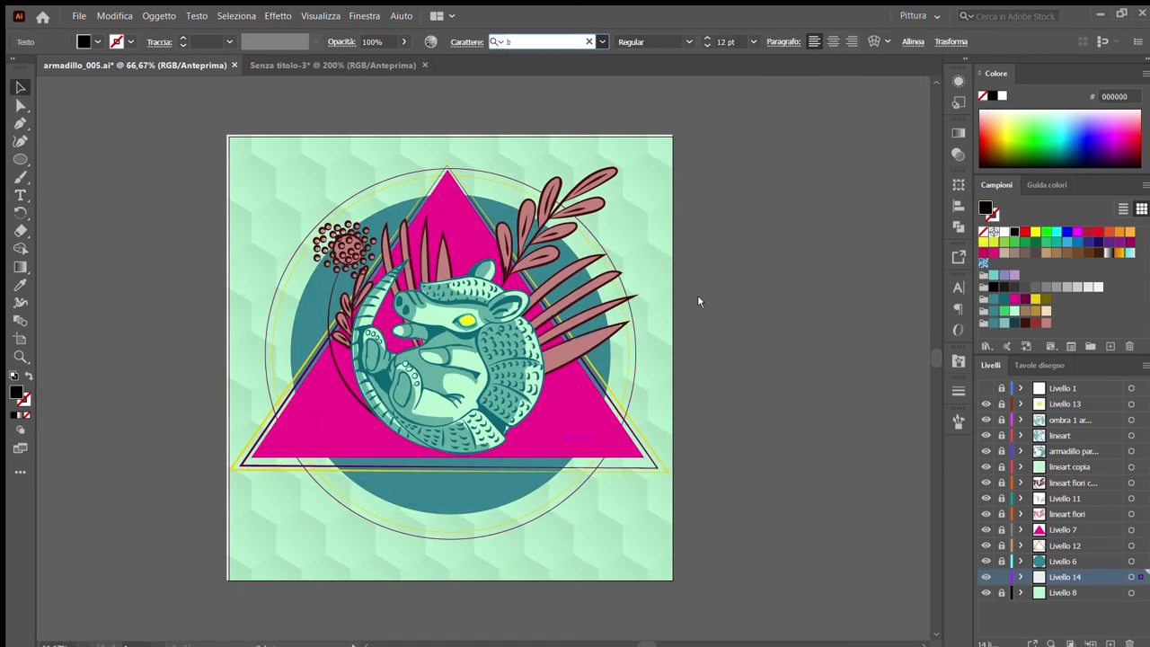
pyautogui.press('Return')
pyautogui.moveTo(599, 441)
pyautogui.mouseDown()
pyautogui.moveTo(615, 445)
pyautogui.moveTo(546, 437)
pyautogui.mouseUp()
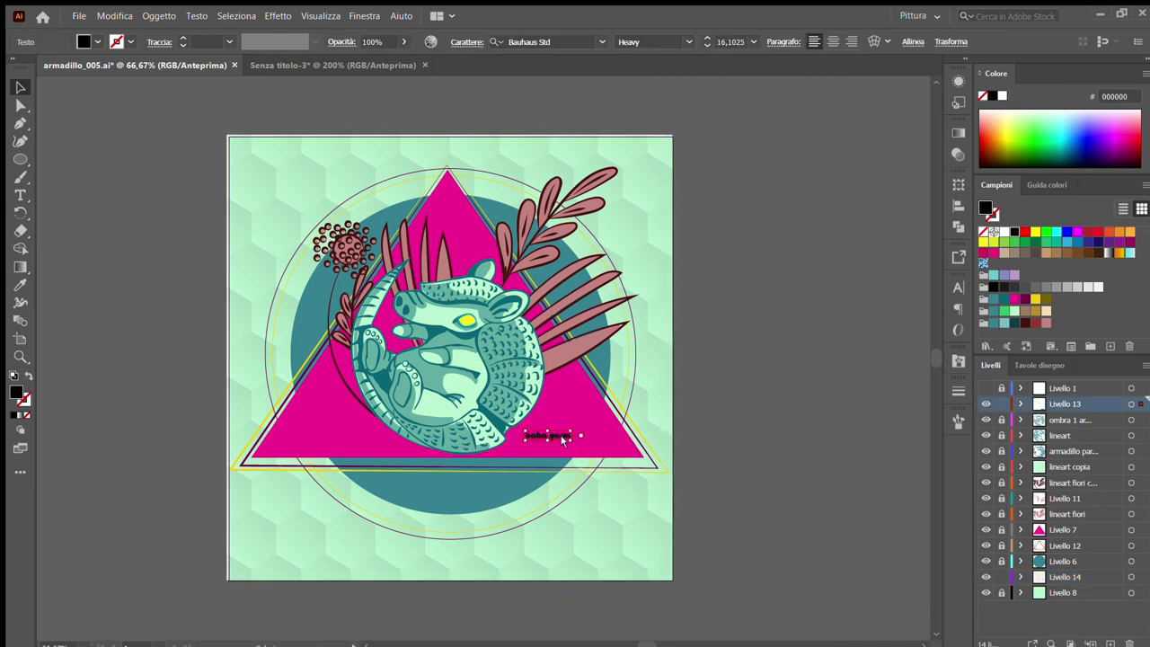
pyautogui.press('Escape')
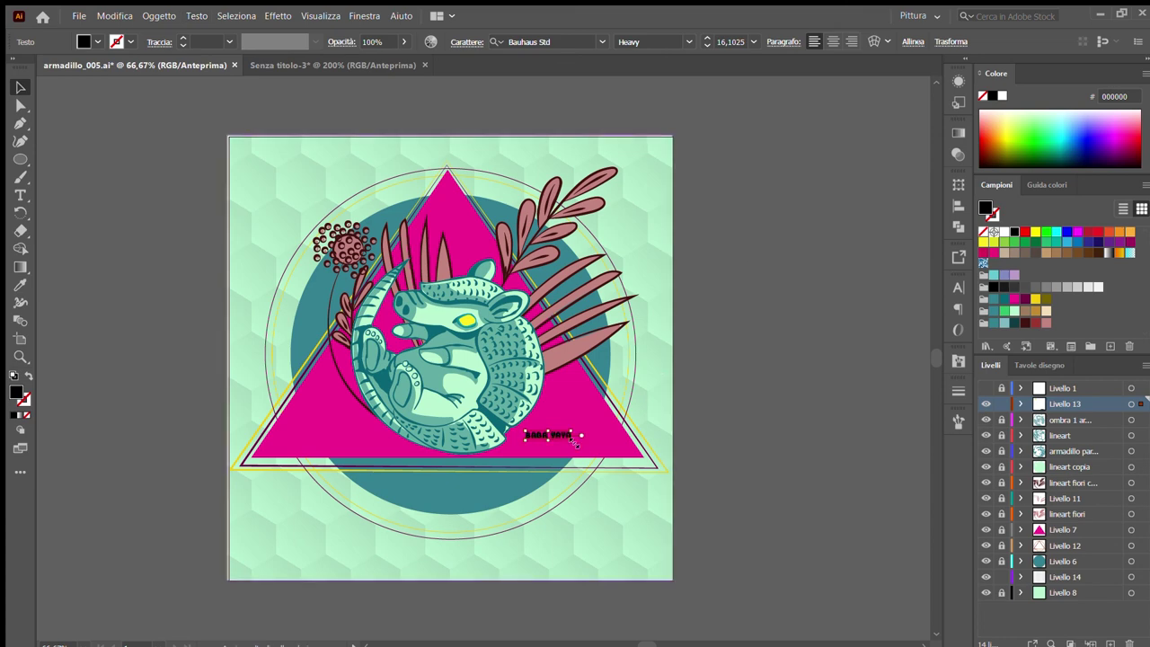
pyautogui.click(716, 356)
pyautogui.moveTo(562, 433); pyautogui.dragTo(616, 455)
pyautogui.click(739, 486)
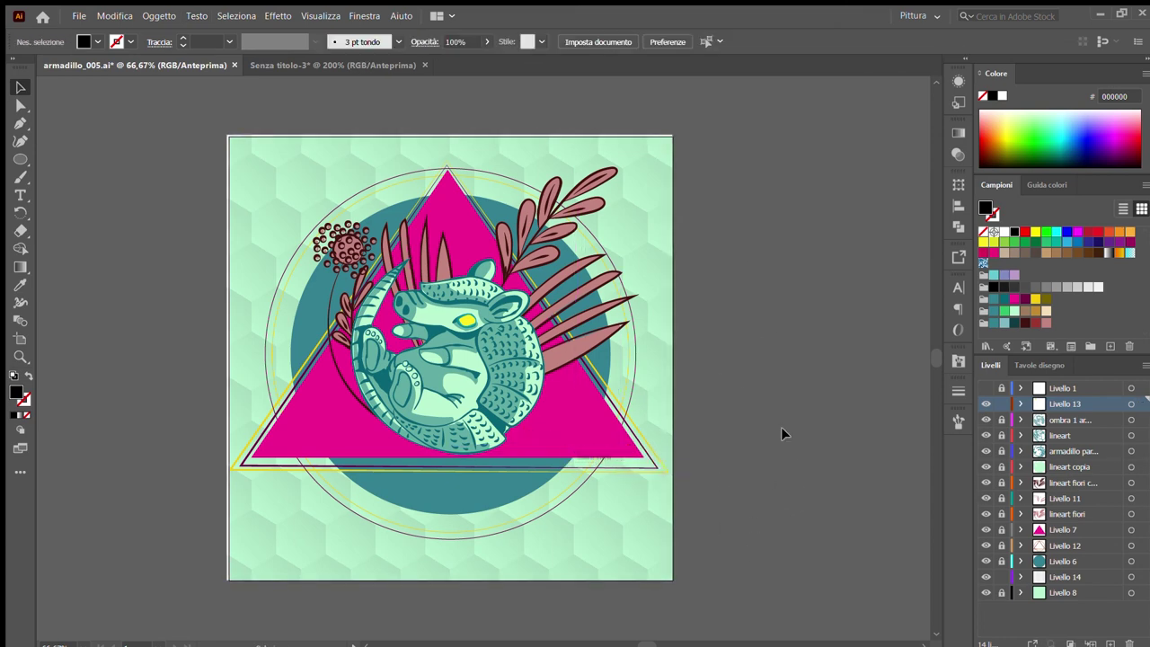